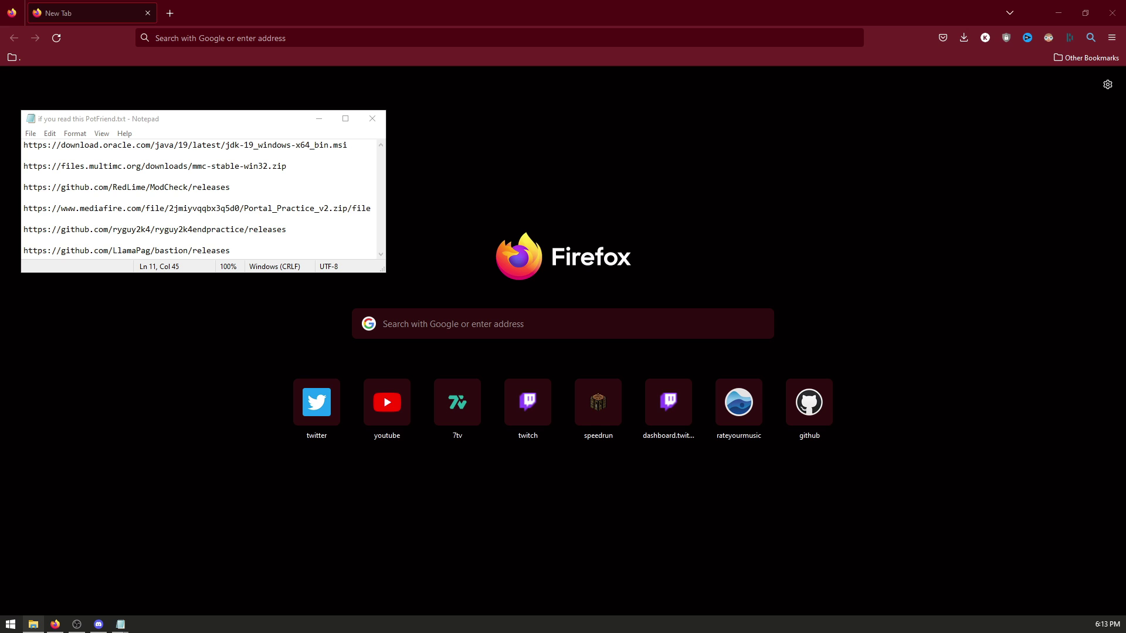
Bring up the ModCheck, ryguy2k4 end practice and LlamaPag bastion GitHub release pages in Firefox
left_click(248, 126)
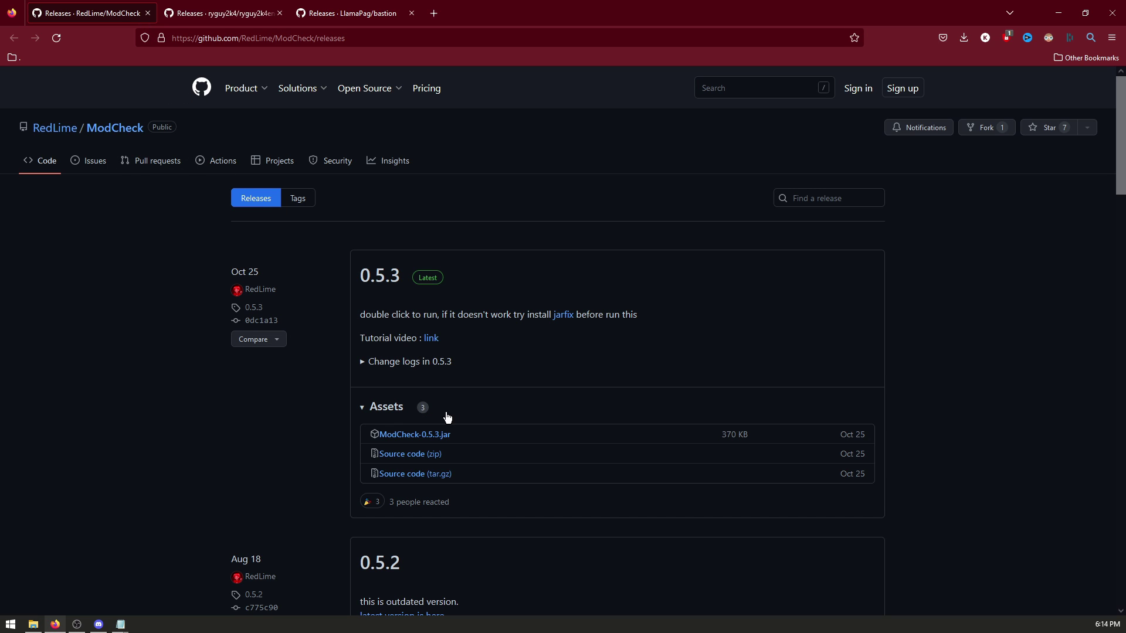
left_click(265, 13)
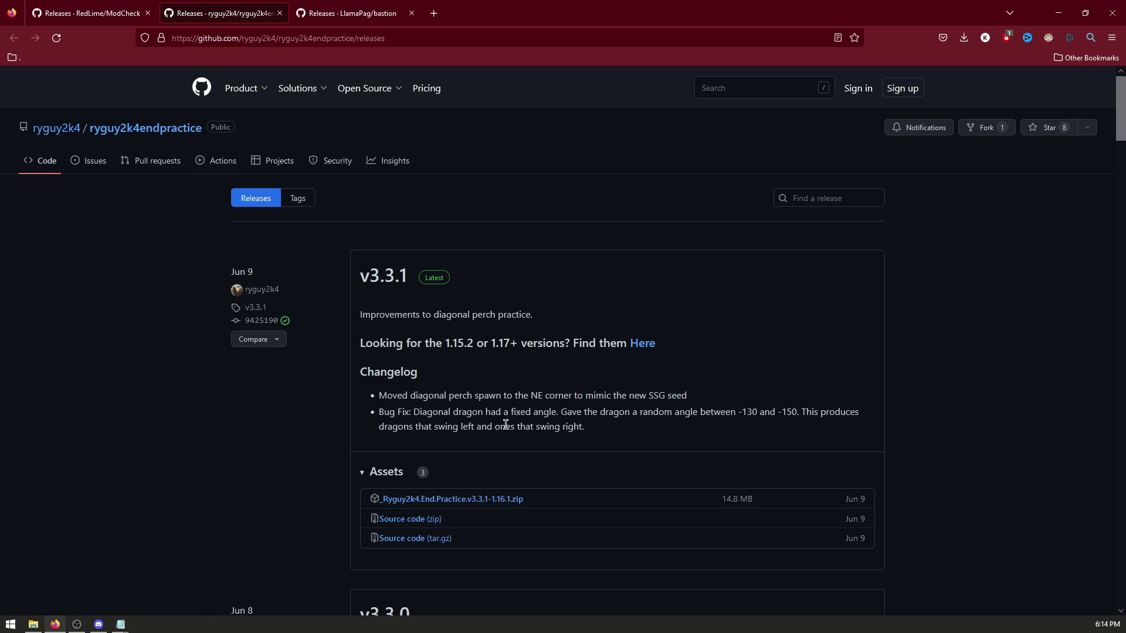
left_click(349, 7)
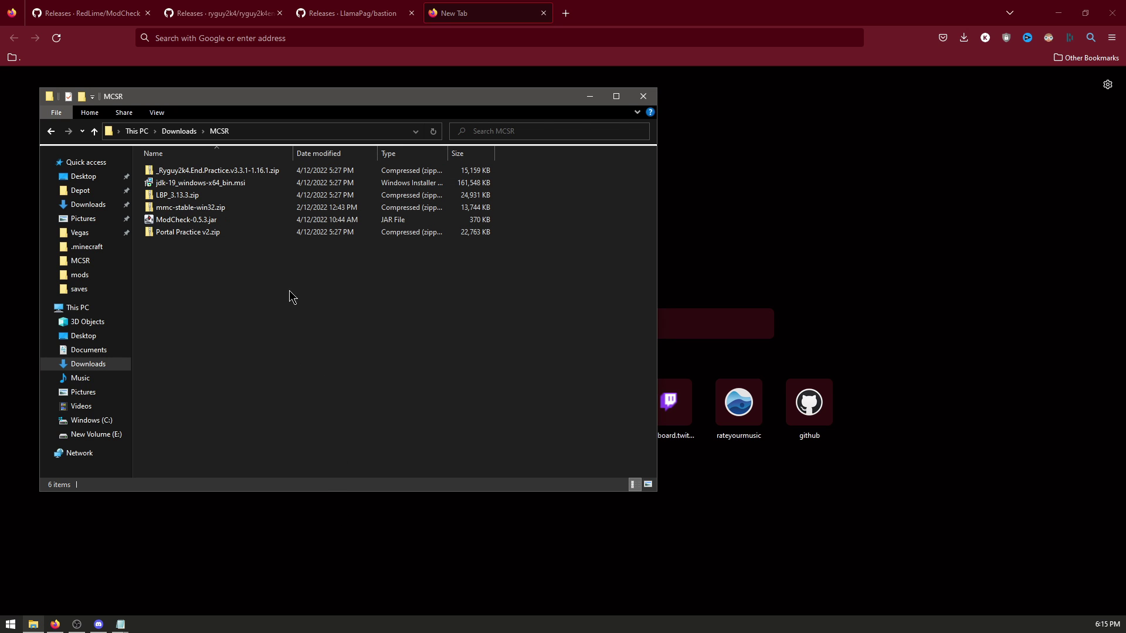
Start the Java 19 JDK installer and extract mmc-stable-win32.zip into its suggested folder
double_click(218, 185)
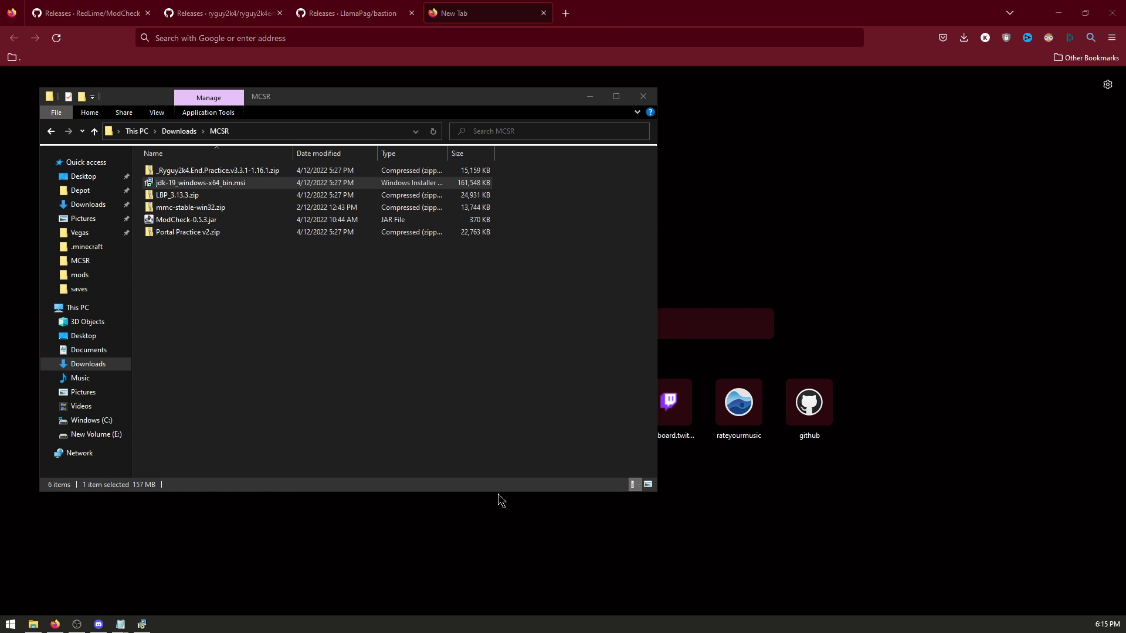
right_click(199, 208)
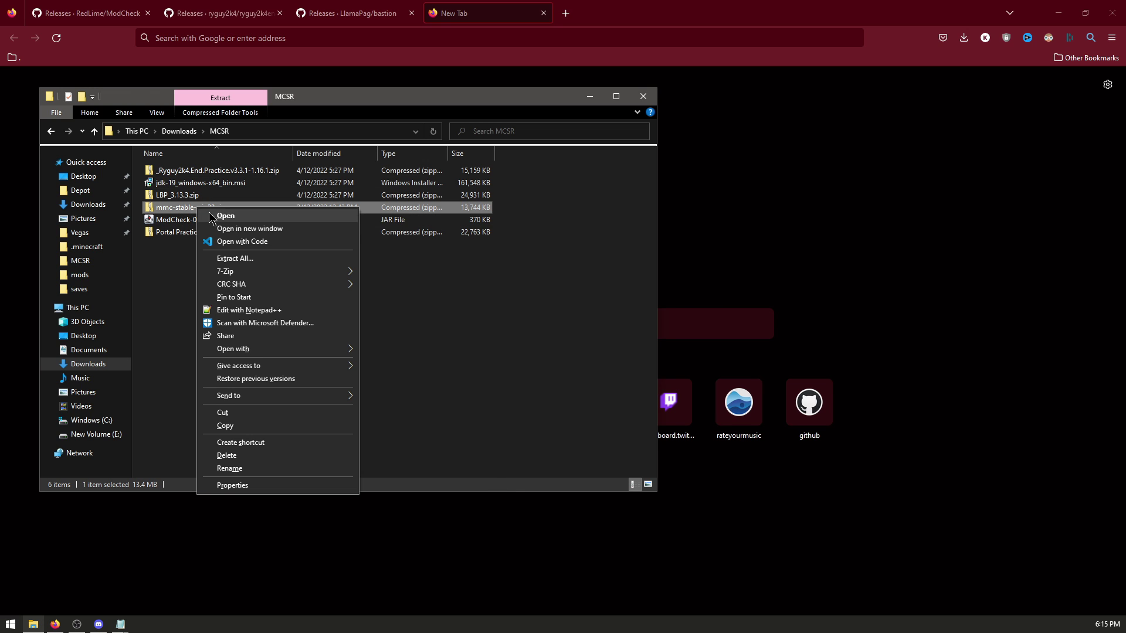
left_click(294, 259)
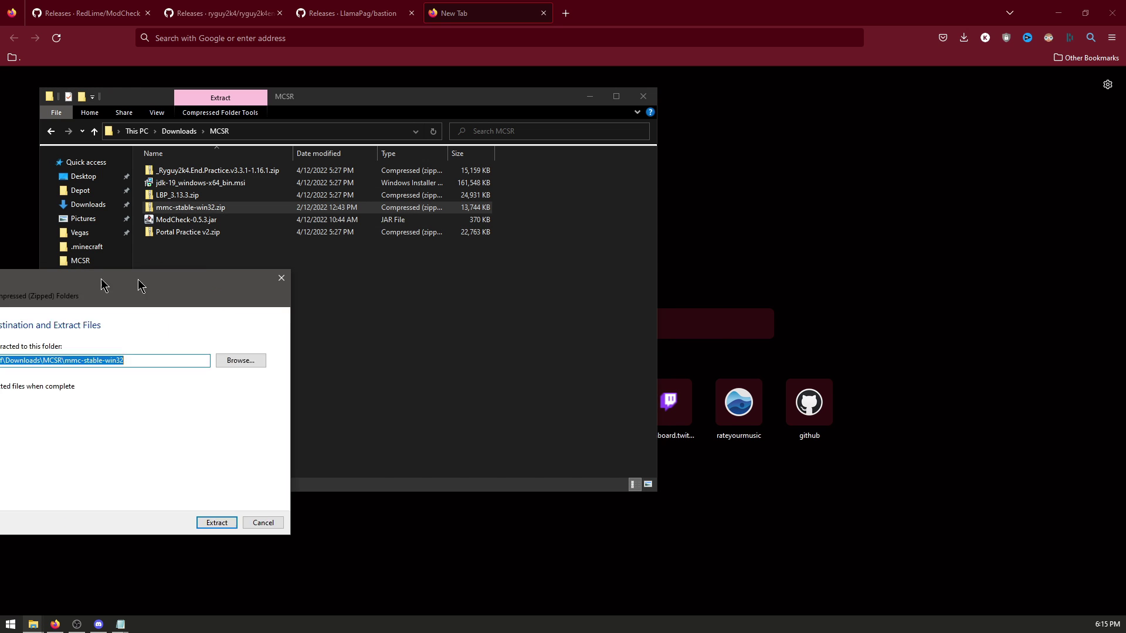
left_click(611, 500)
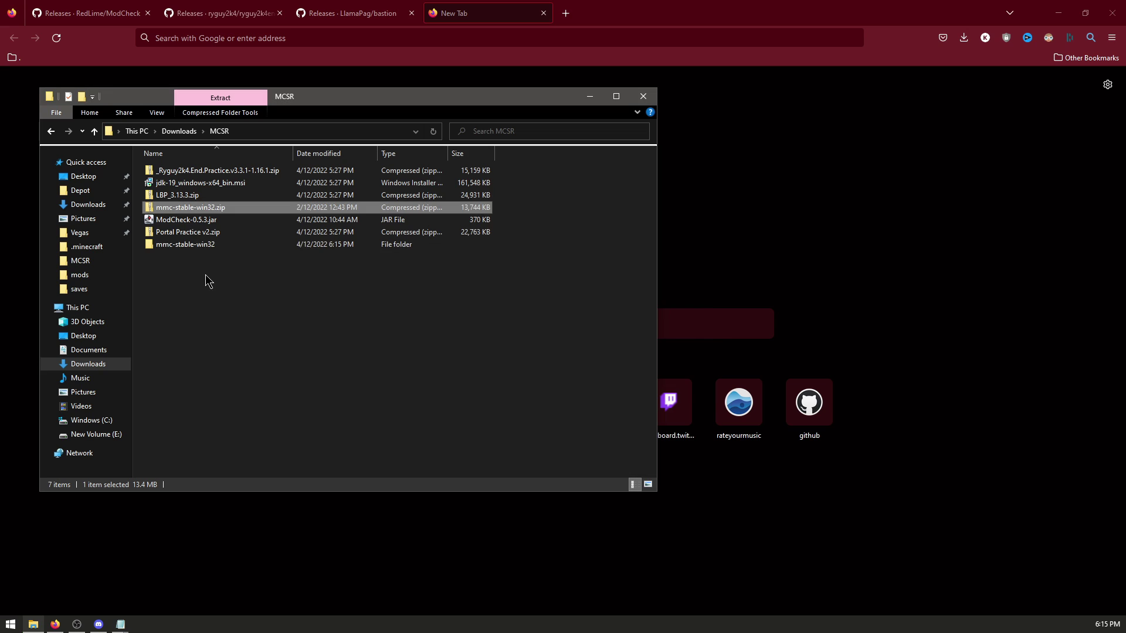
Launch MultiMC.exe from the extracted mmc-stable-win32\MultiMC folder
double_click(171, 245)
double_click(170, 172)
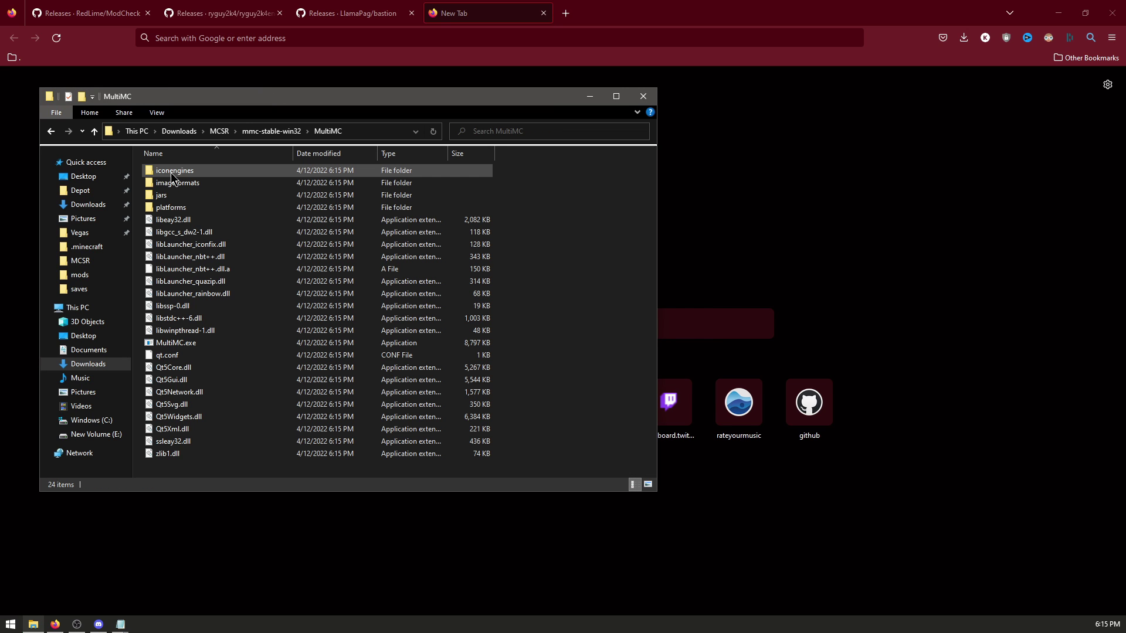
double_click(176, 343)
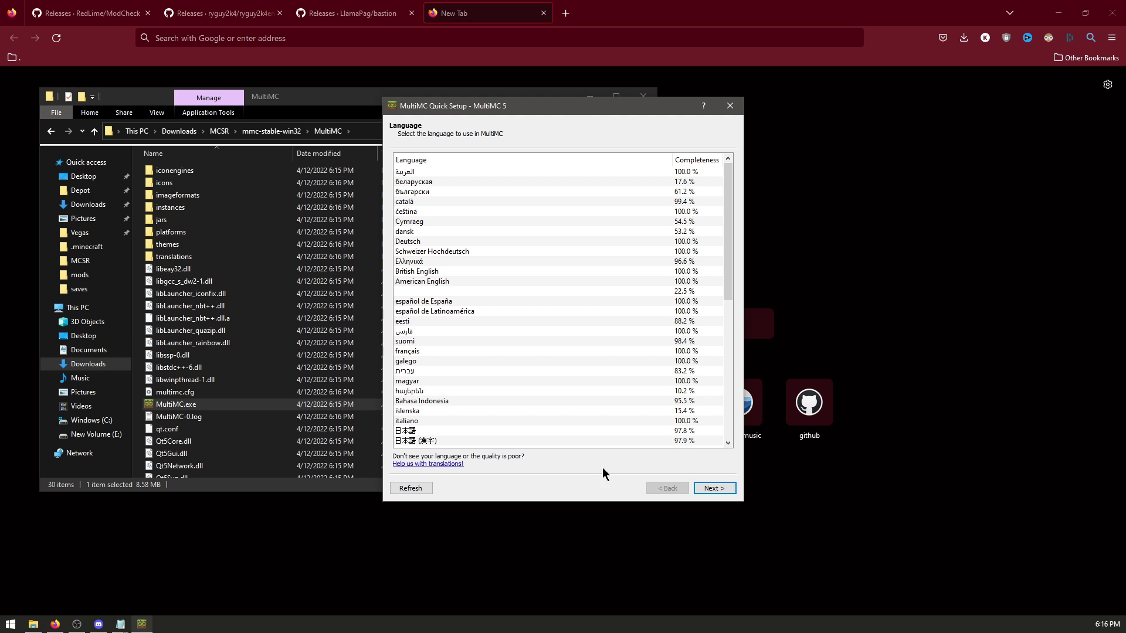
Complete Quick Setup using the Java 19.0.1 installation with an adjusted maximum memory
left_click(708, 489)
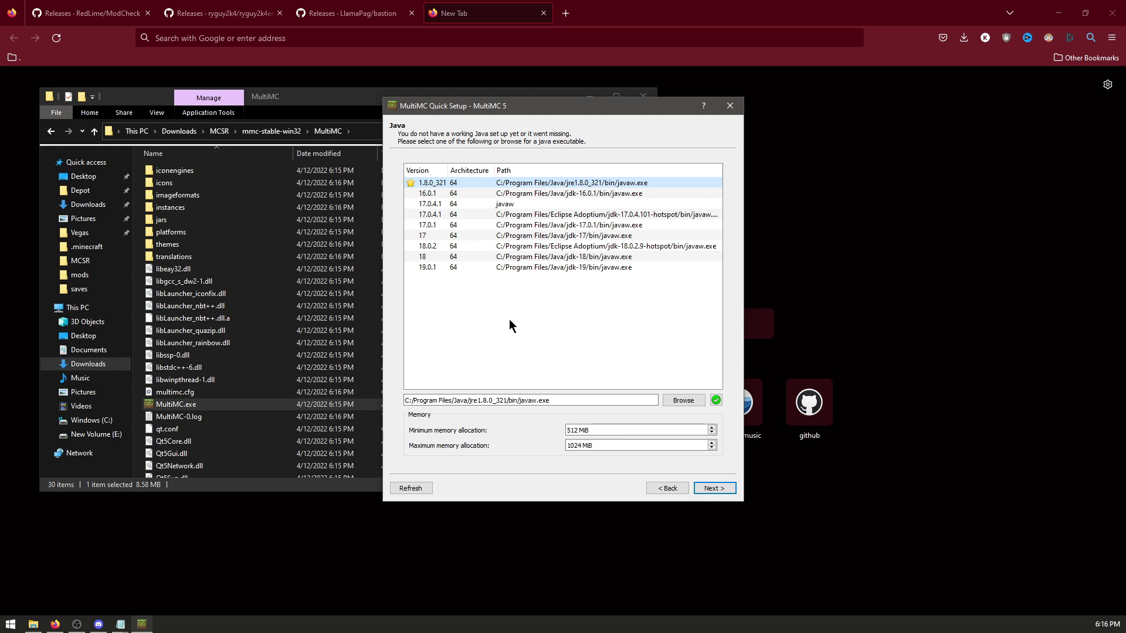
left_click(428, 267)
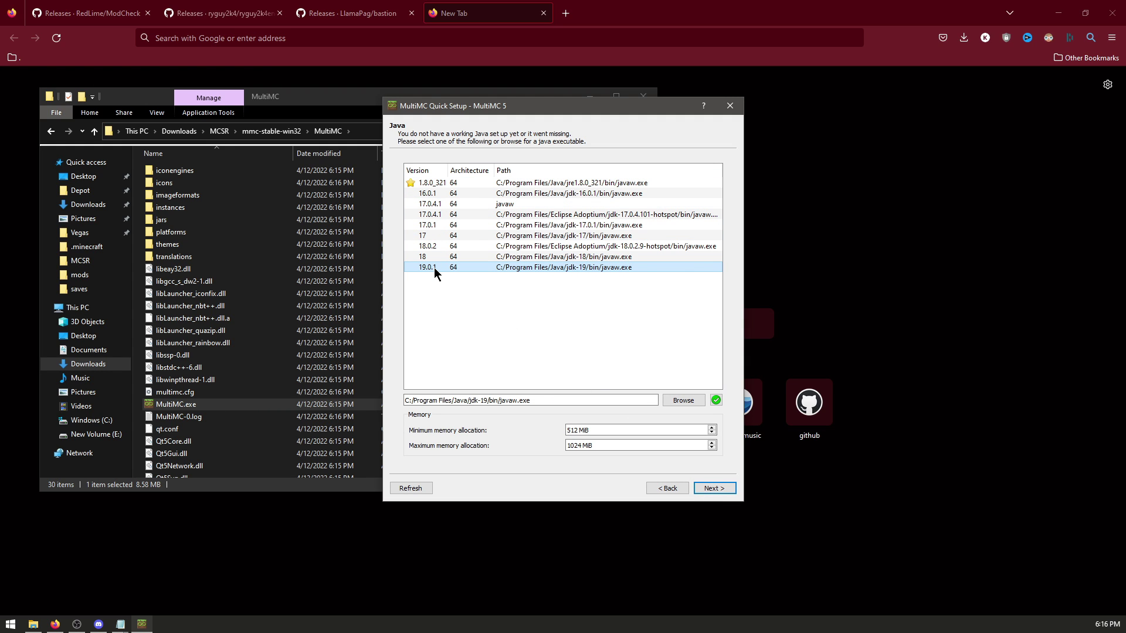
left_click(584, 446)
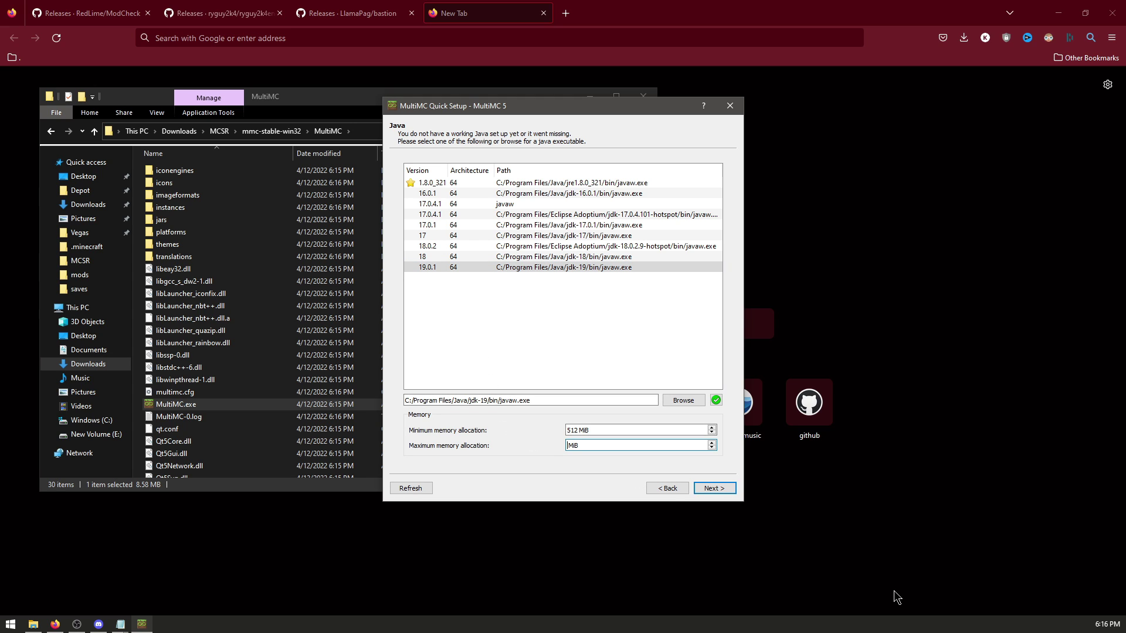
left_click(720, 488)
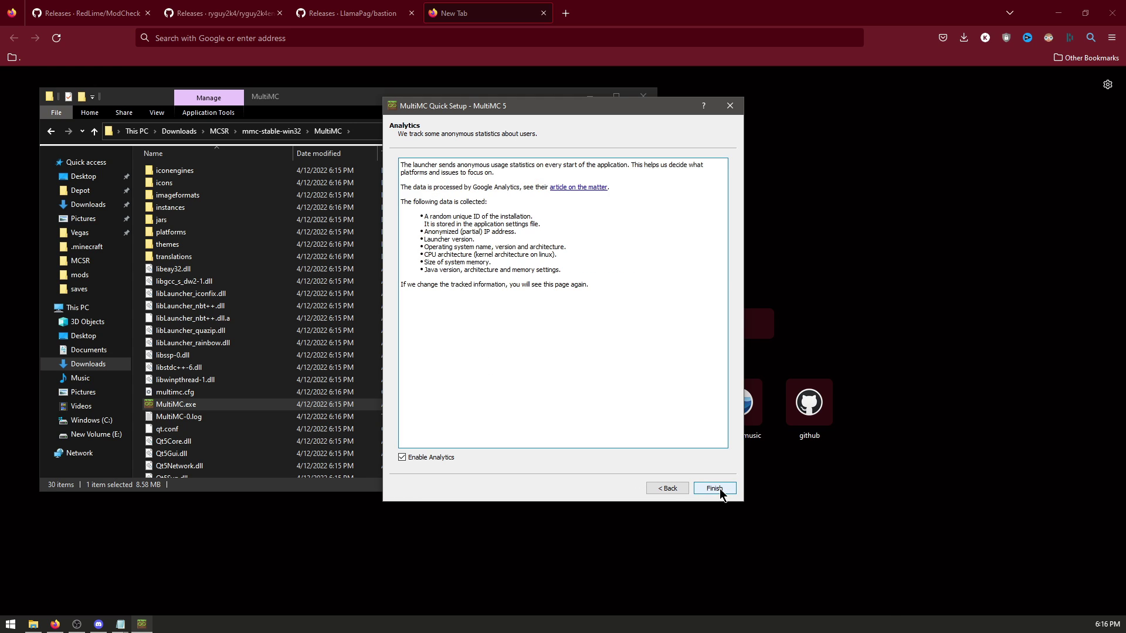
left_click(719, 487)
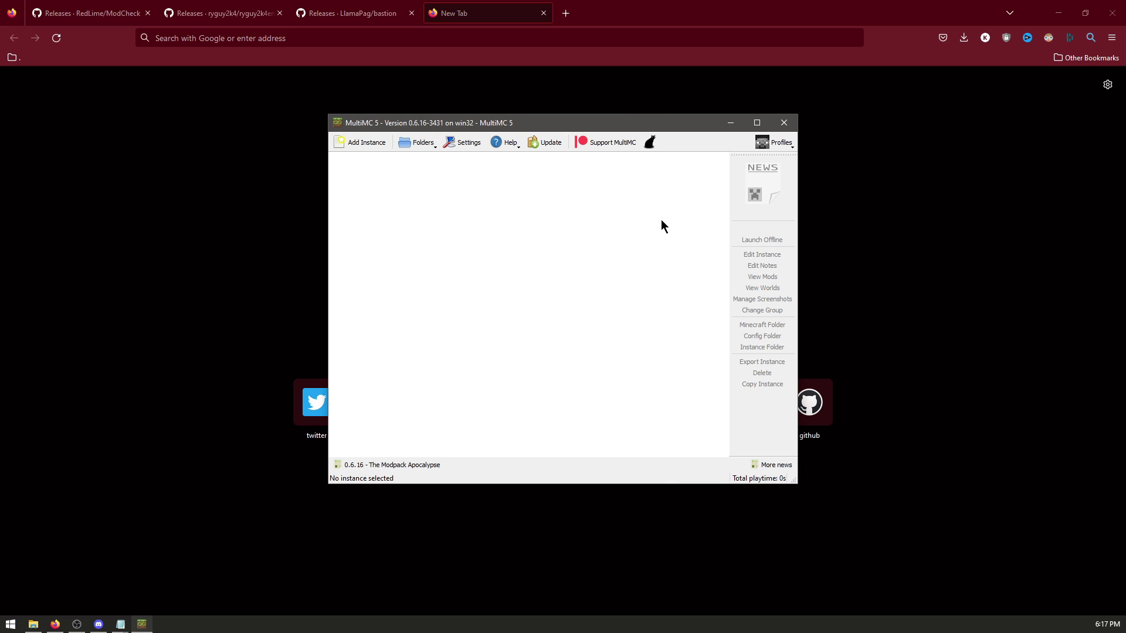
Begin adding a Microsoft account via Profiles > Manage Accounts > Add Microsoft
left_click(776, 147)
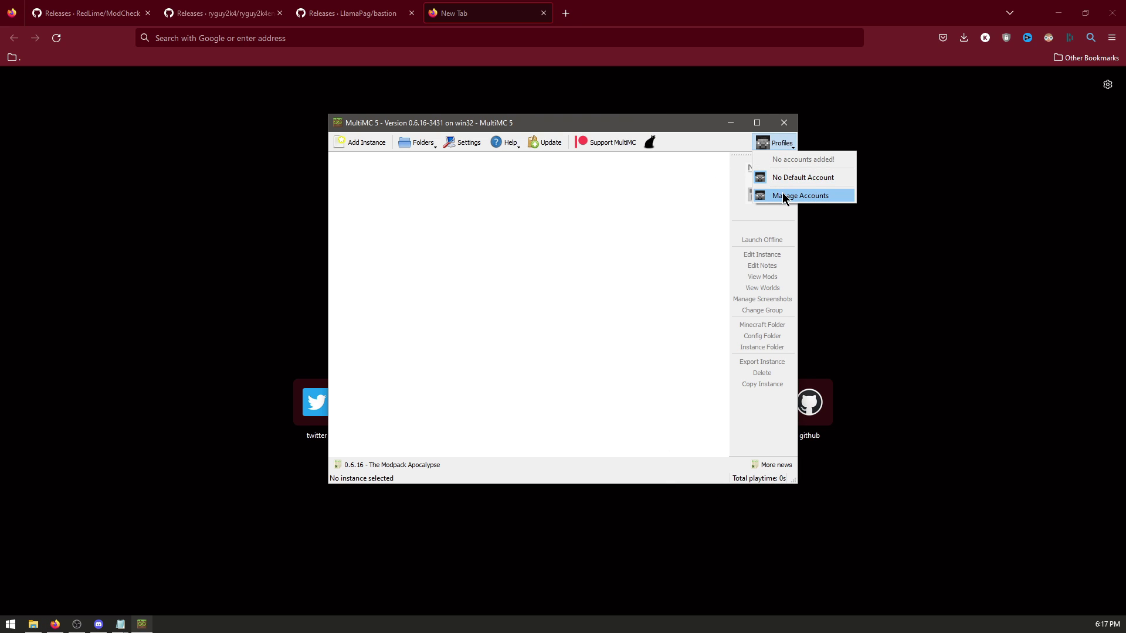
left_click(782, 194)
left_click(694, 128)
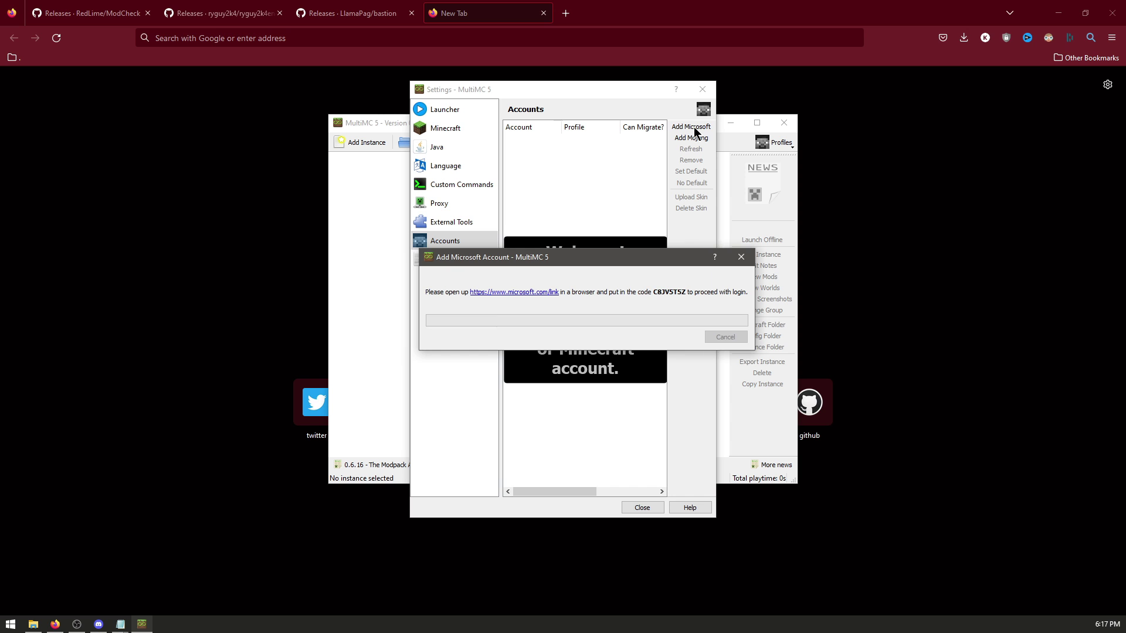
Copy the login code and open the microsoft.com/link page in the browser
double_click(666, 293)
right_click(672, 293)
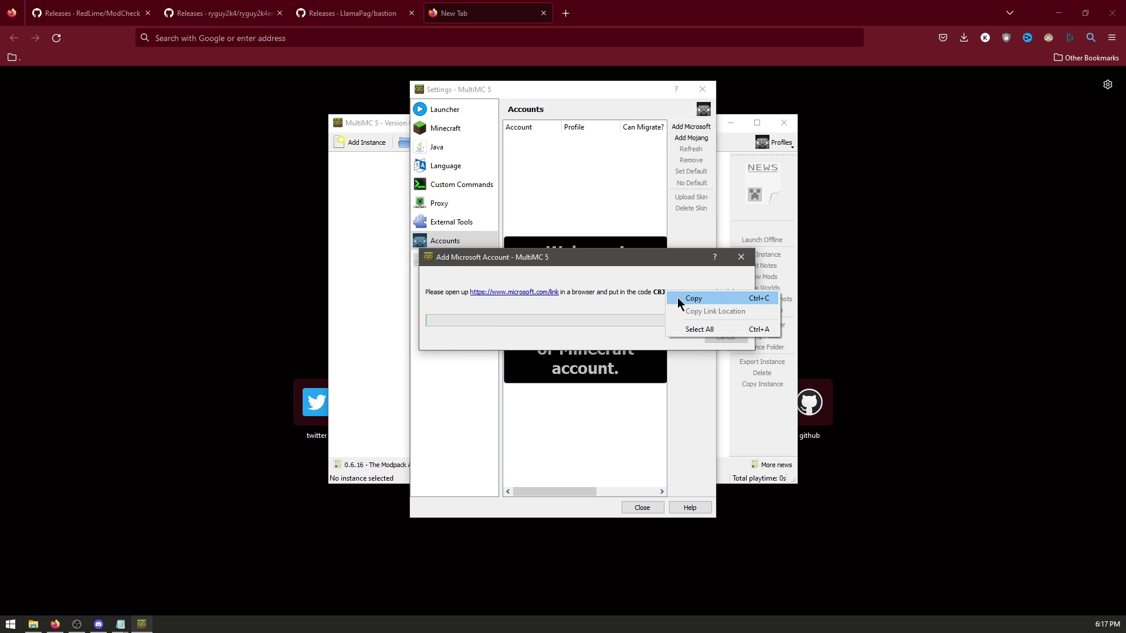
left_click(680, 297)
left_click(523, 295)
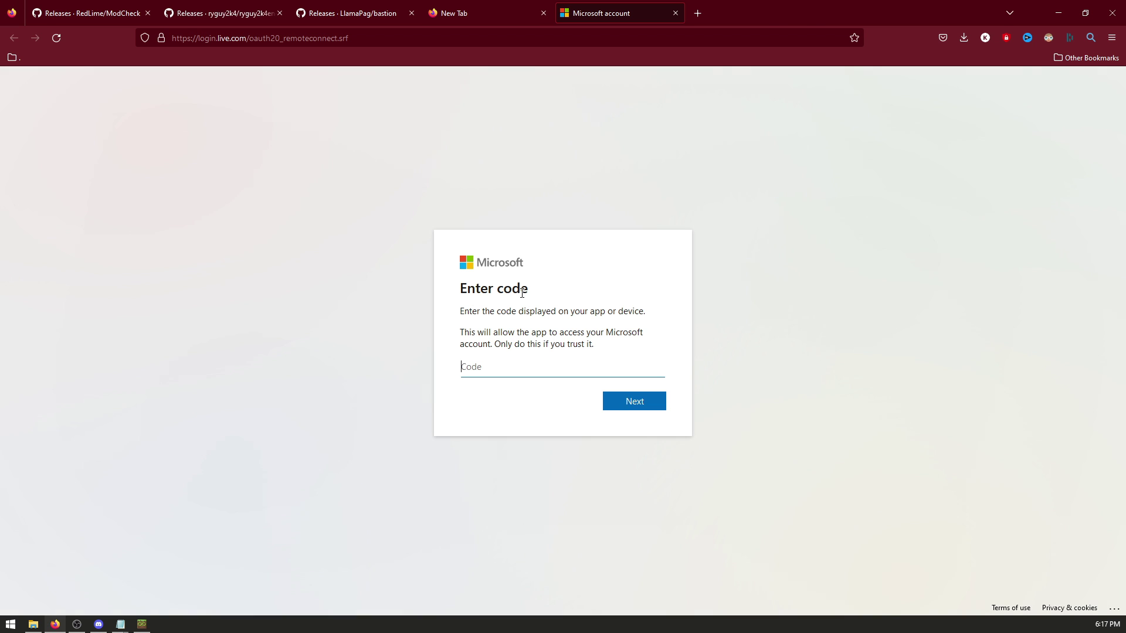
Paste the login code on Microsoft's Enter code page, submit it, and return to MultiMC
right_click(495, 375)
left_click(518, 457)
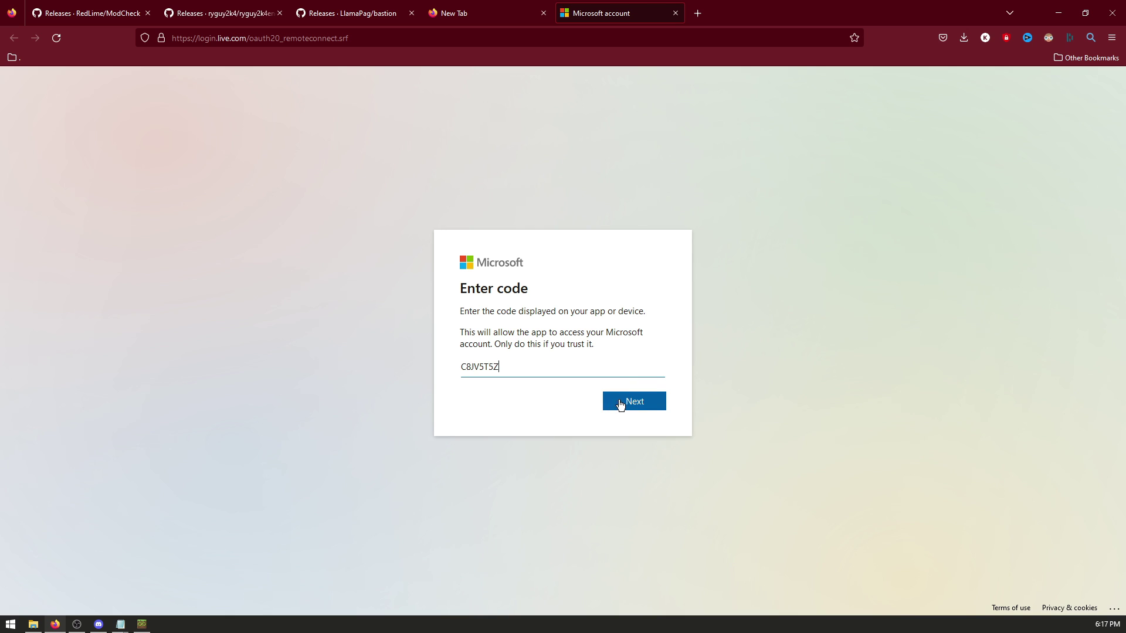
left_click(621, 402)
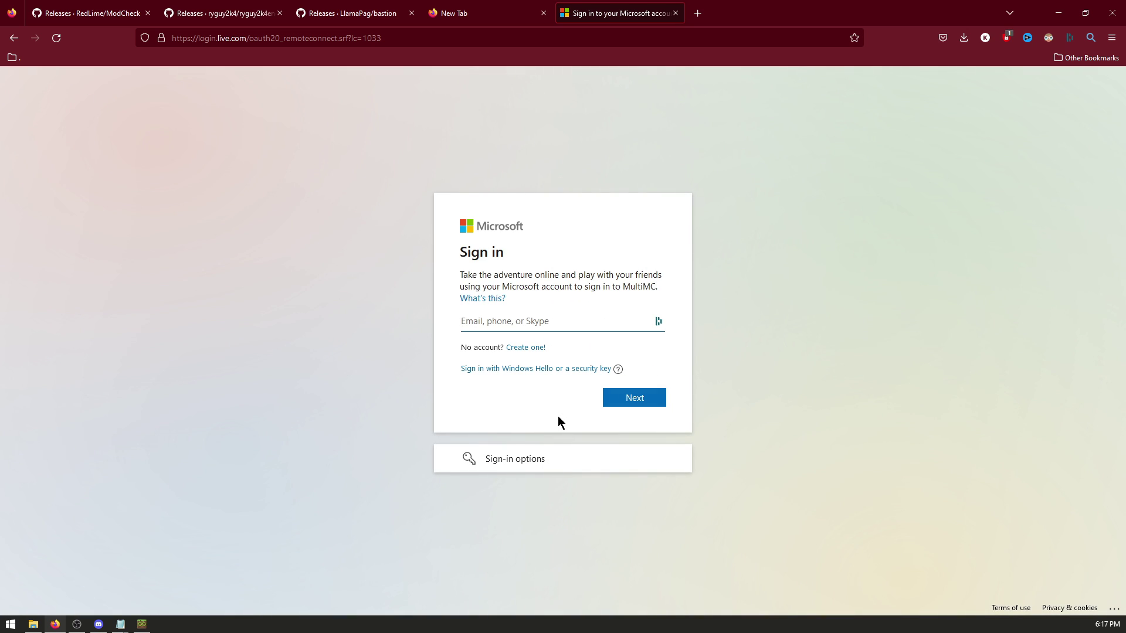
left_click(555, 320)
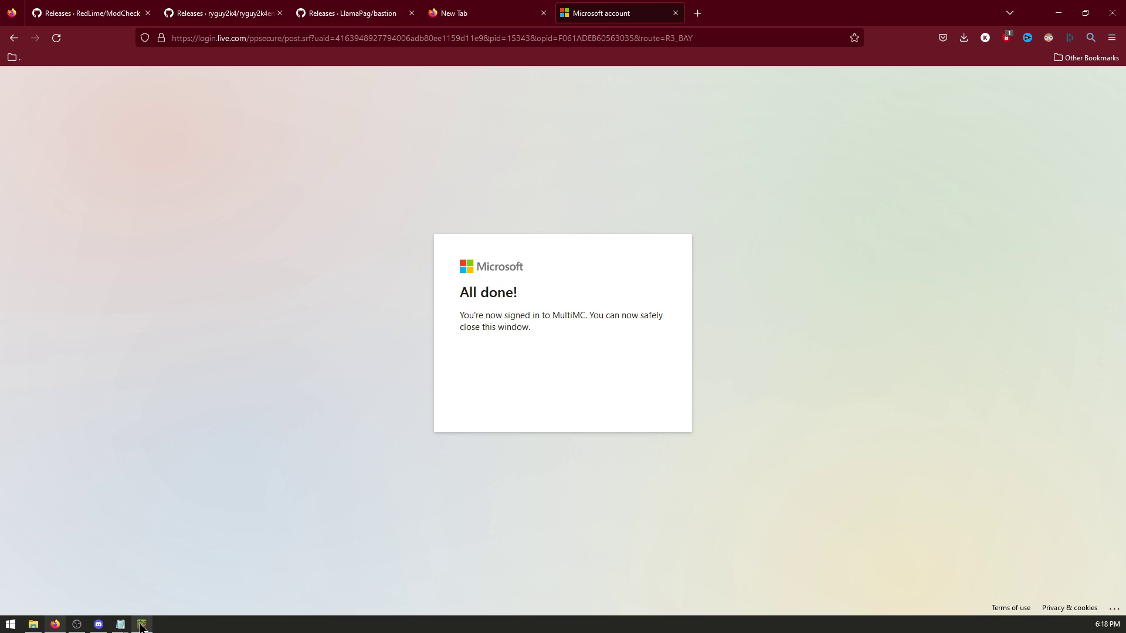
Close the account settings and start a new instance with Minecraft 1.16.1 selected
left_click(626, 508)
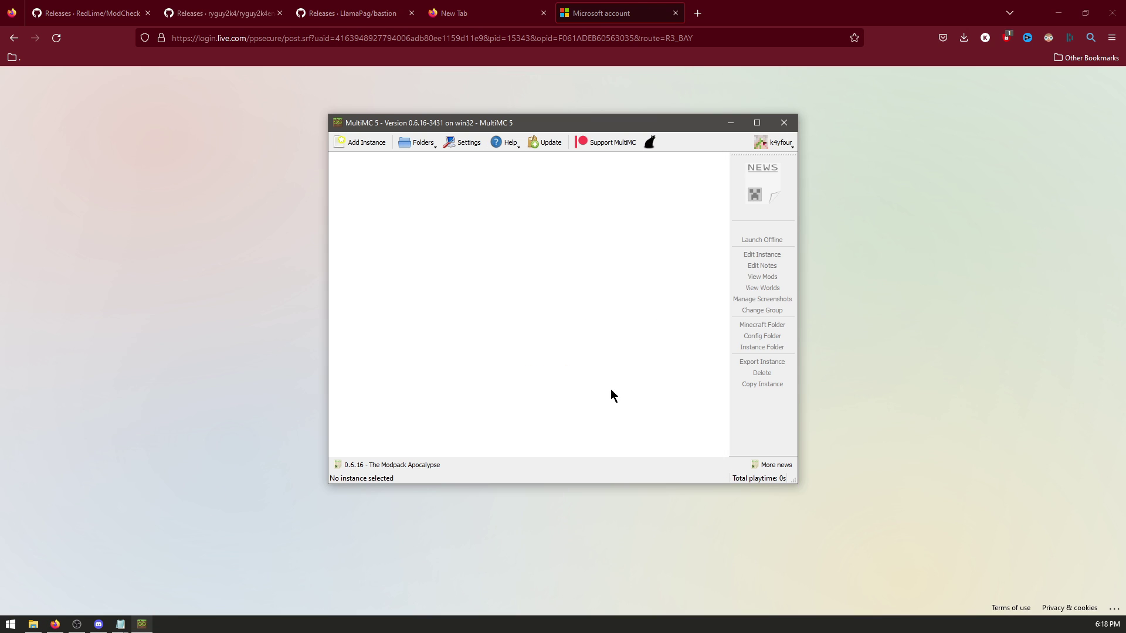
left_click(366, 143)
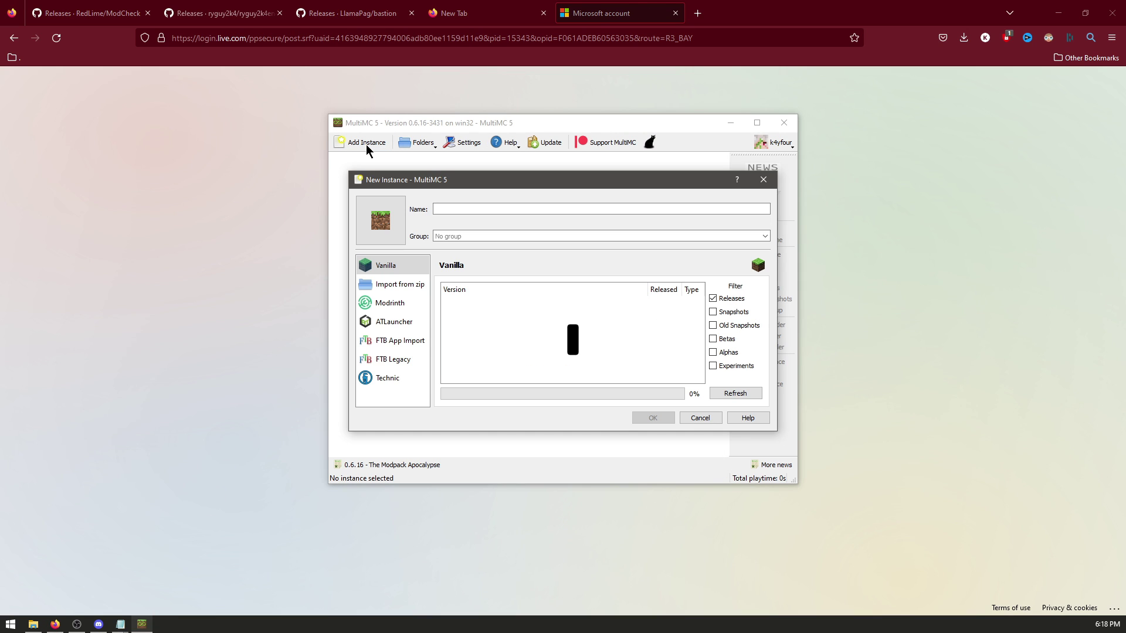
scroll(498, 343, "down", 3)
left_click(480, 333)
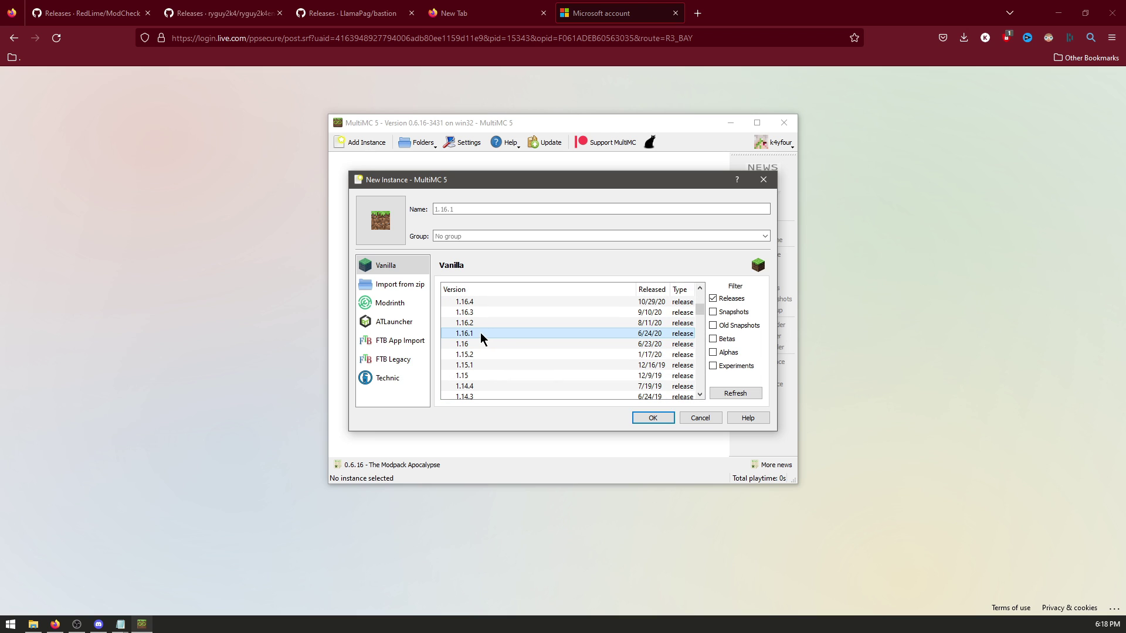
Create the 1.16.1 instance, launch it once, and quit the running game
left_click(644, 415)
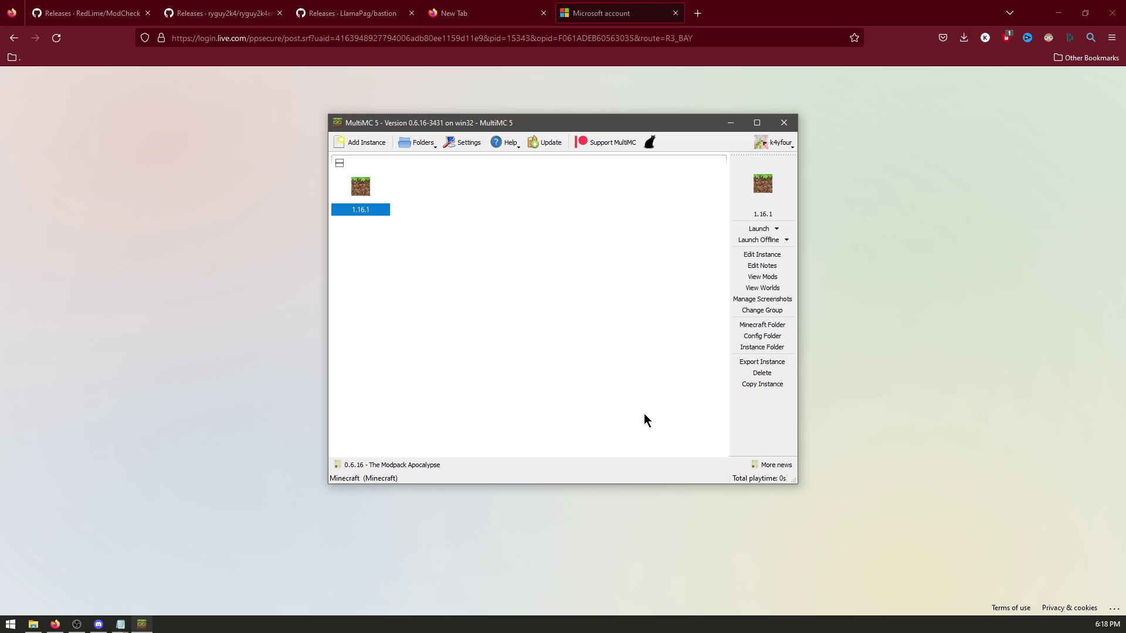
left_click(759, 229)
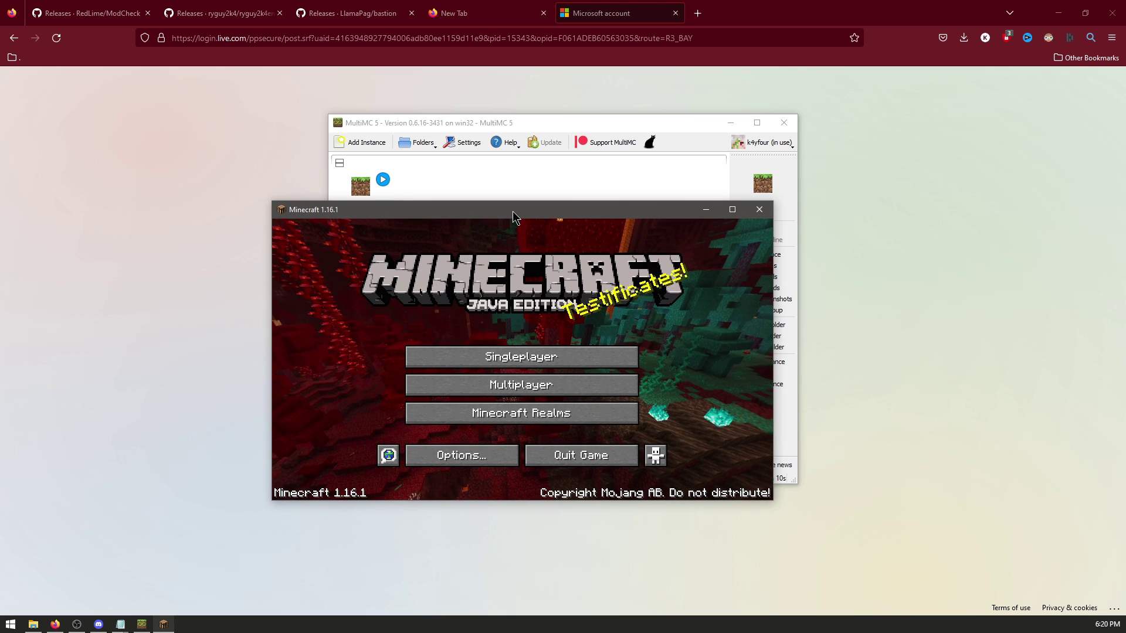
left_click(574, 456)
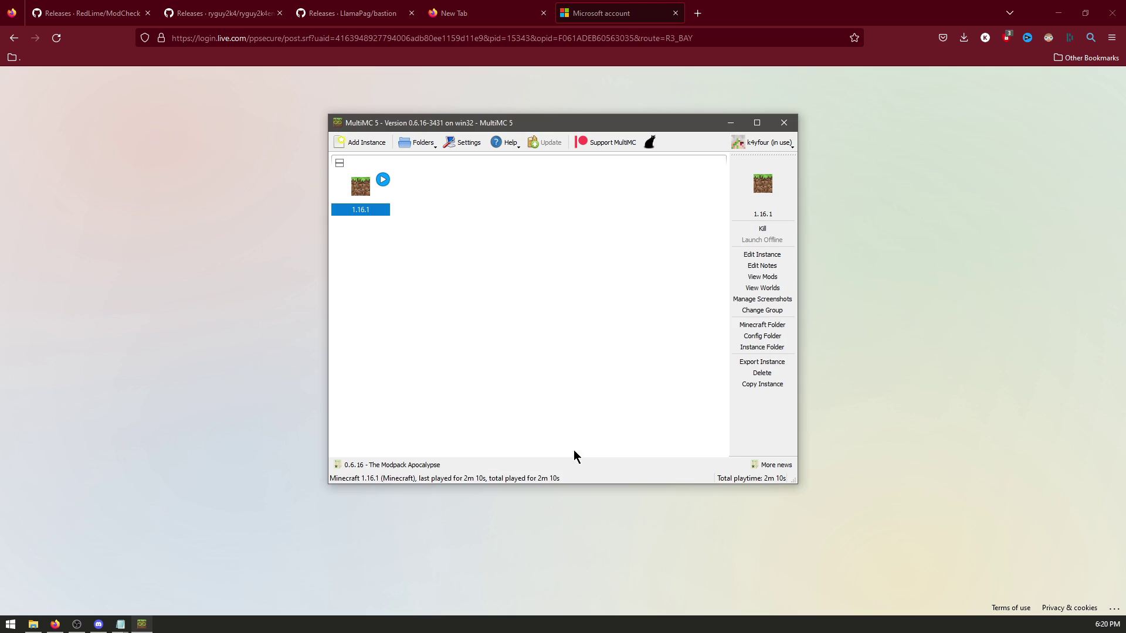
Install Fabric Loader 0.14.11 on the 1.16.1 instance from its Version page
left_click(762, 254)
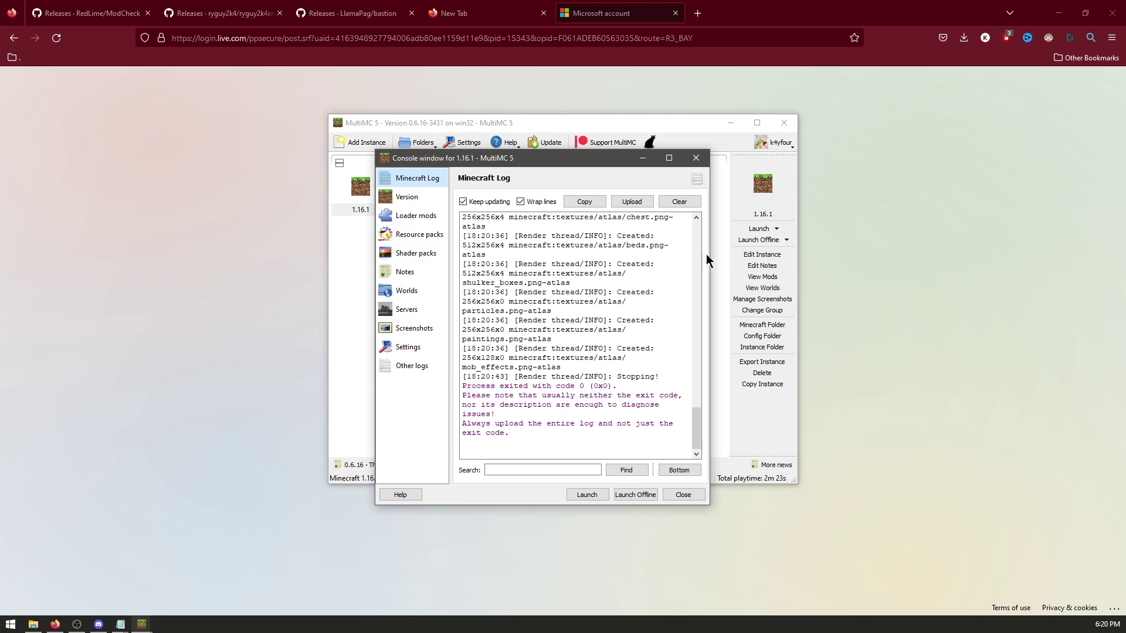
left_click(408, 200)
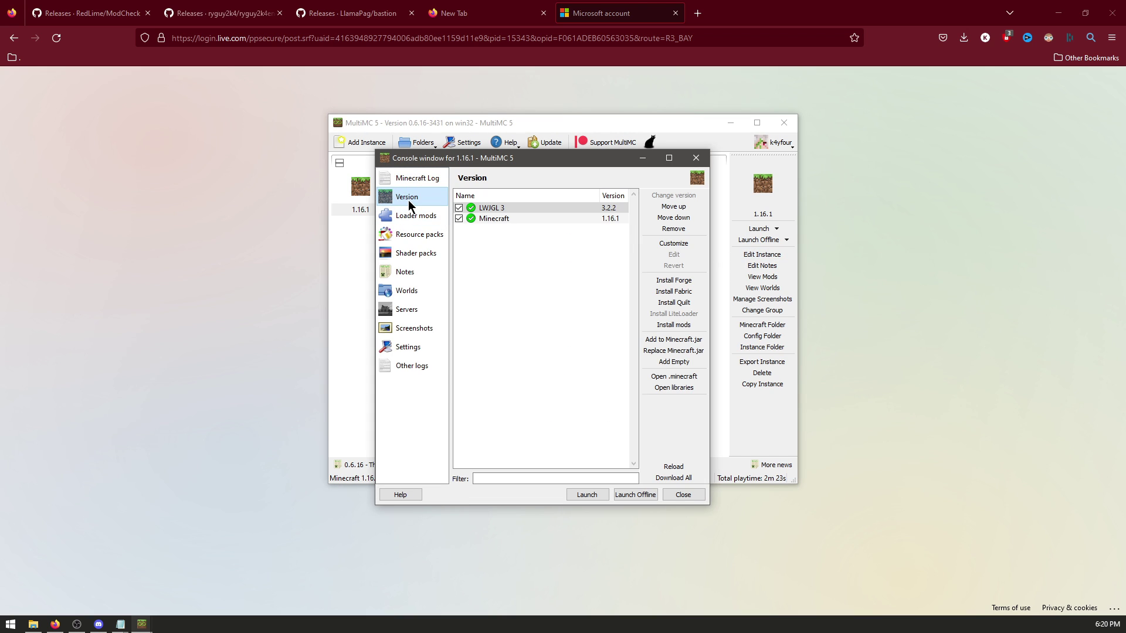
left_click(668, 292)
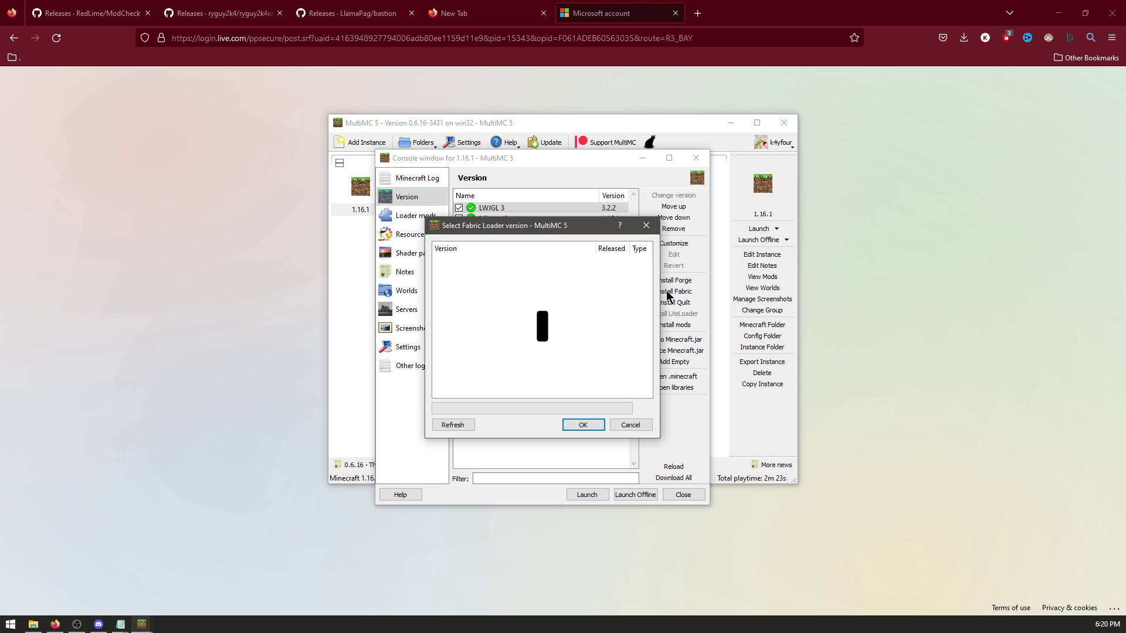
left_click(576, 423)
left_click(683, 494)
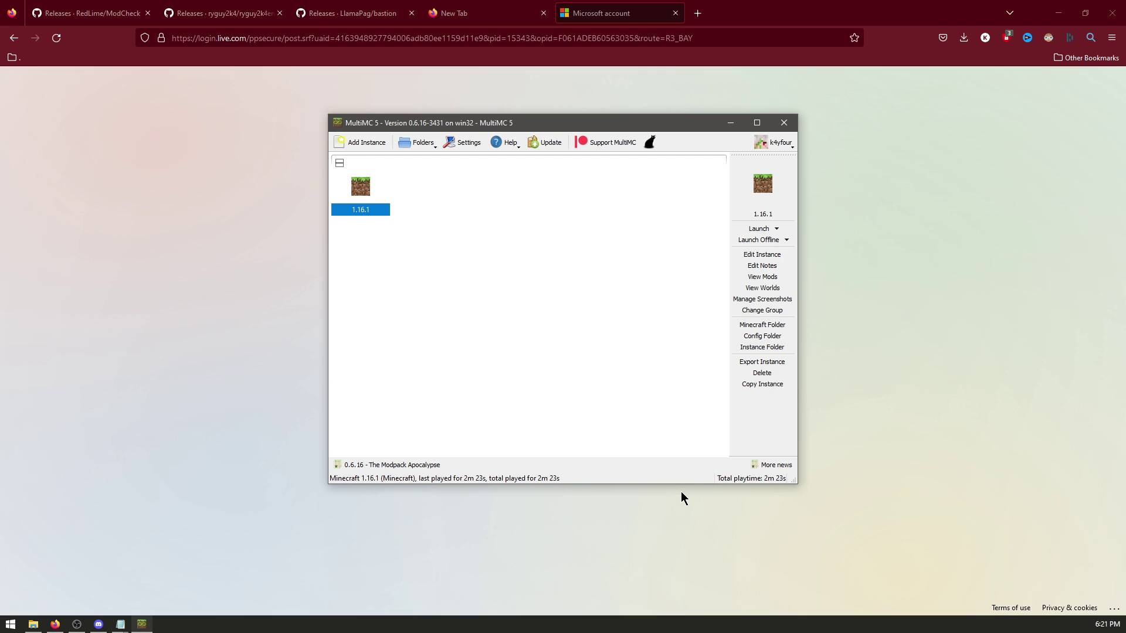
Open the instance's .minecraft folder, select its path, and run ModCheck-0.5.3.jar from MCSR
left_click(762, 325)
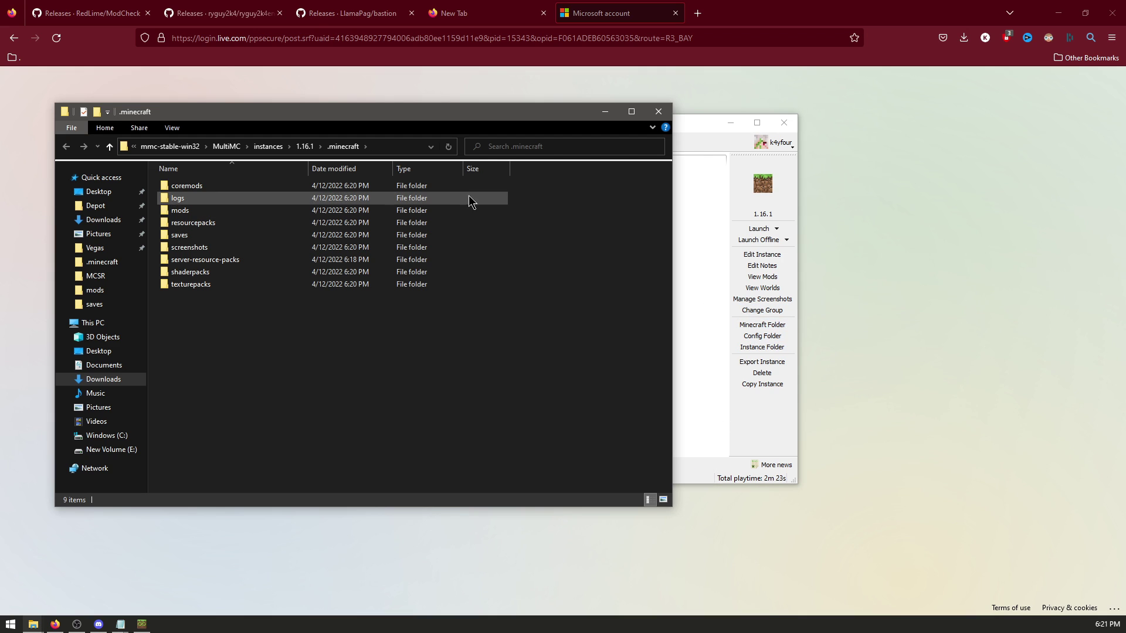
left_click(392, 146)
key("ctrl+c")
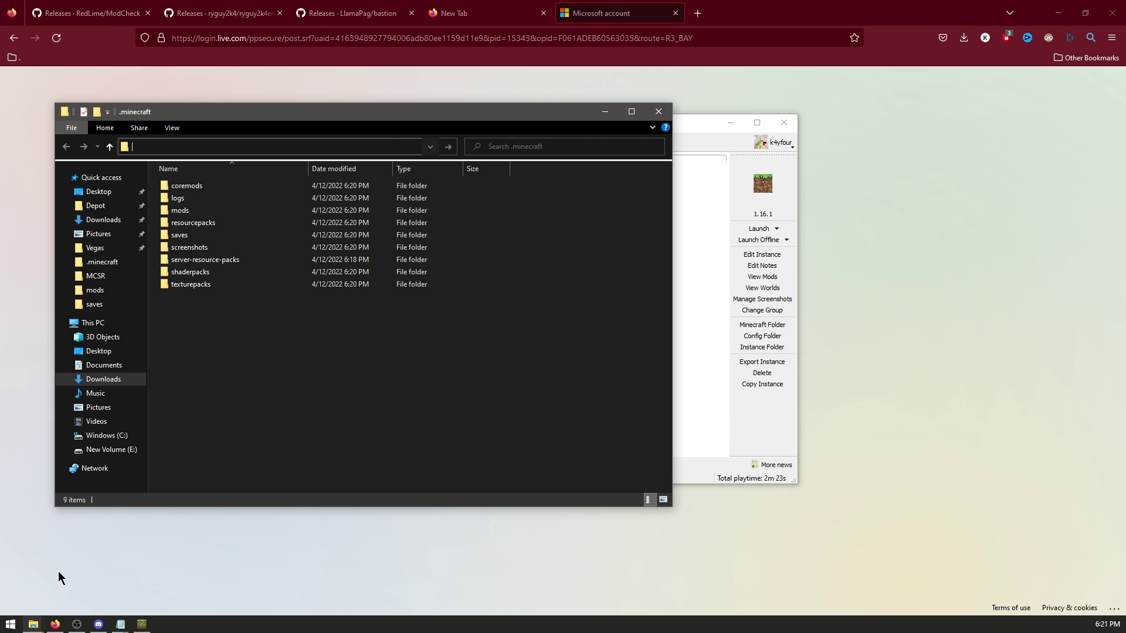
left_click(36, 622)
left_click(55, 572)
left_click(94, 131)
left_click(94, 131)
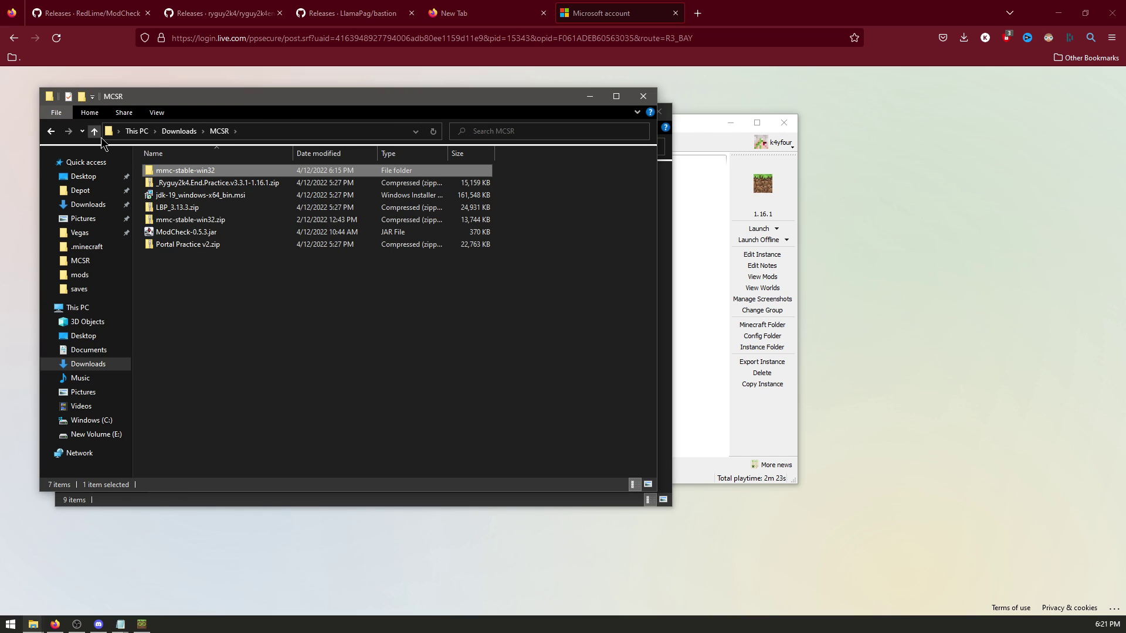
double_click(185, 232)
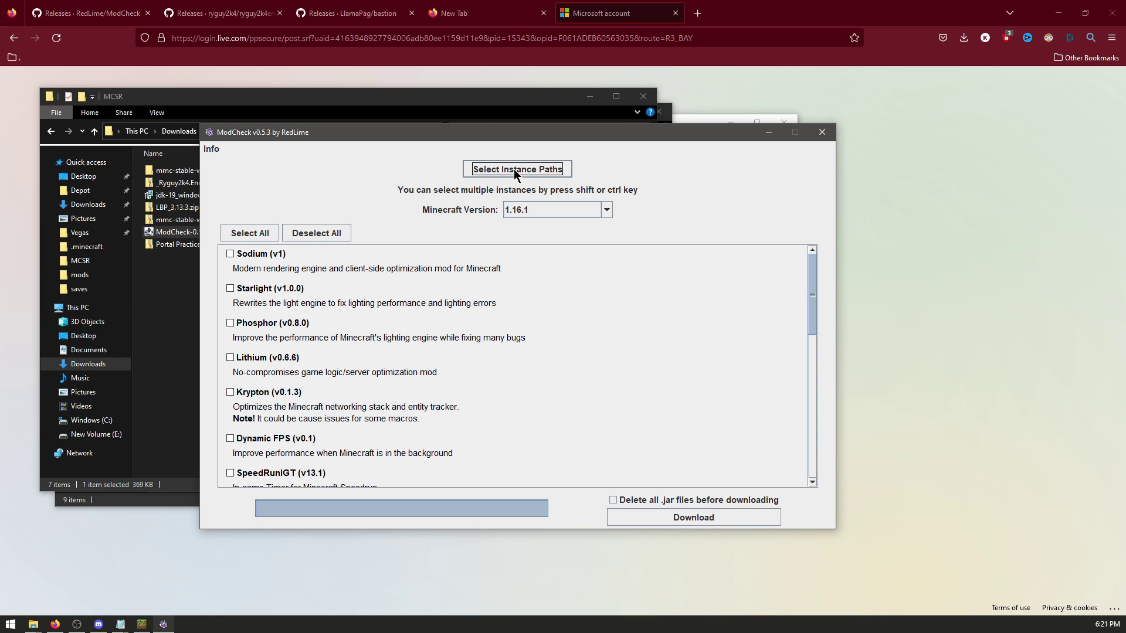
Point ModCheck at the 1.16.1 instance's .minecraft folder by pasting its path
left_click(514, 169)
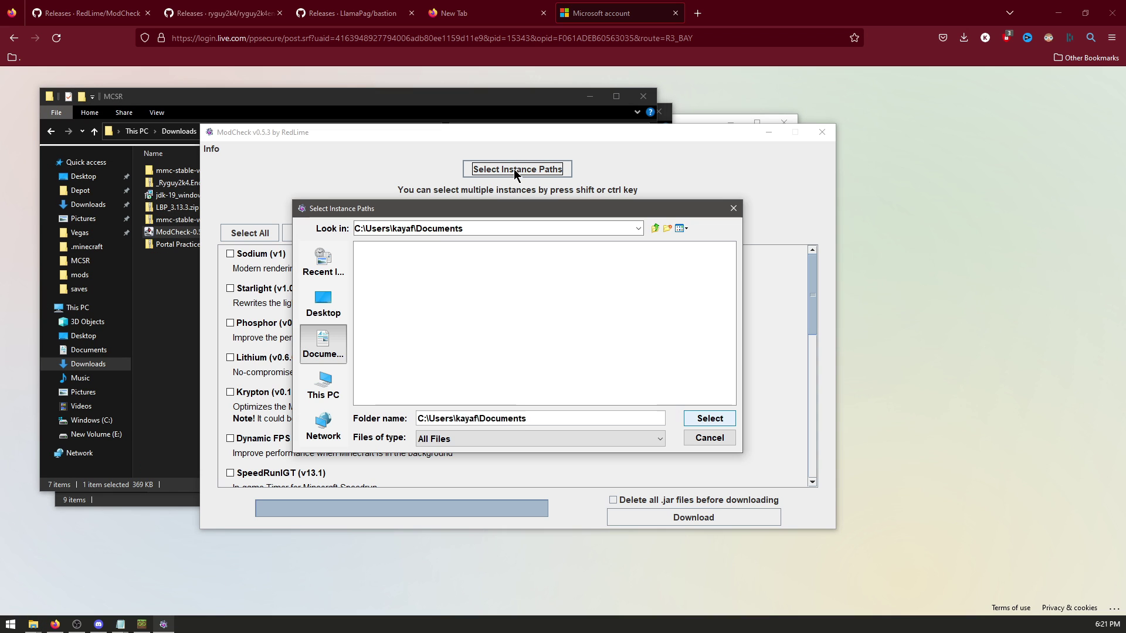
triple_click(550, 230)
key("ctrl+v")
key("Return")
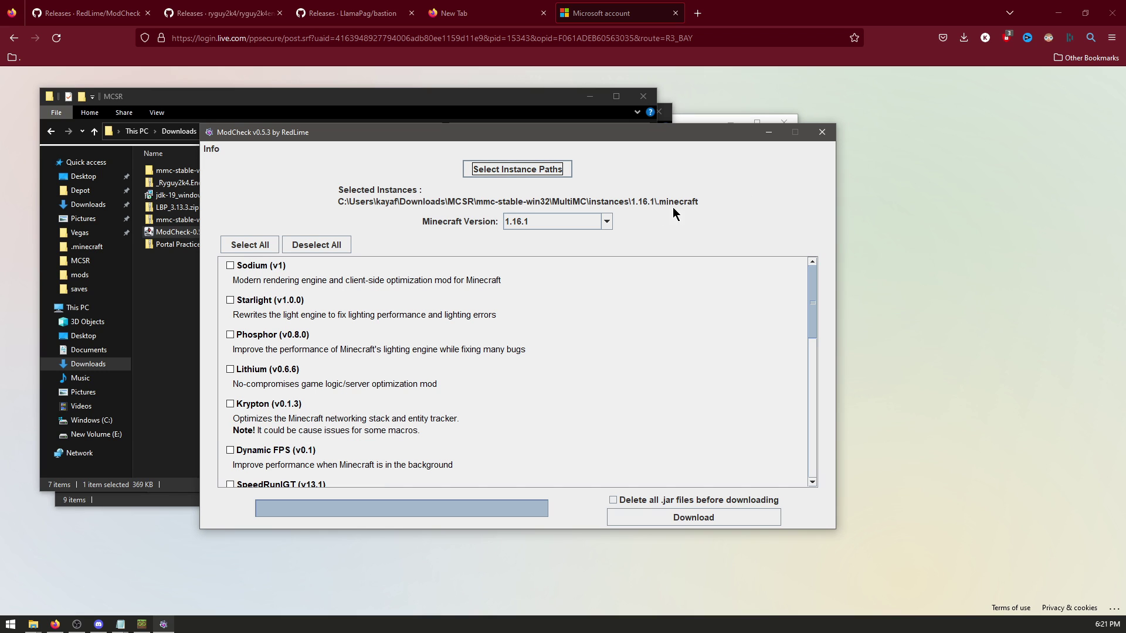
Select all compatible mods, add Starlight, and exclude Krypton and StandardSettings
left_click(261, 241)
left_click(508, 351)
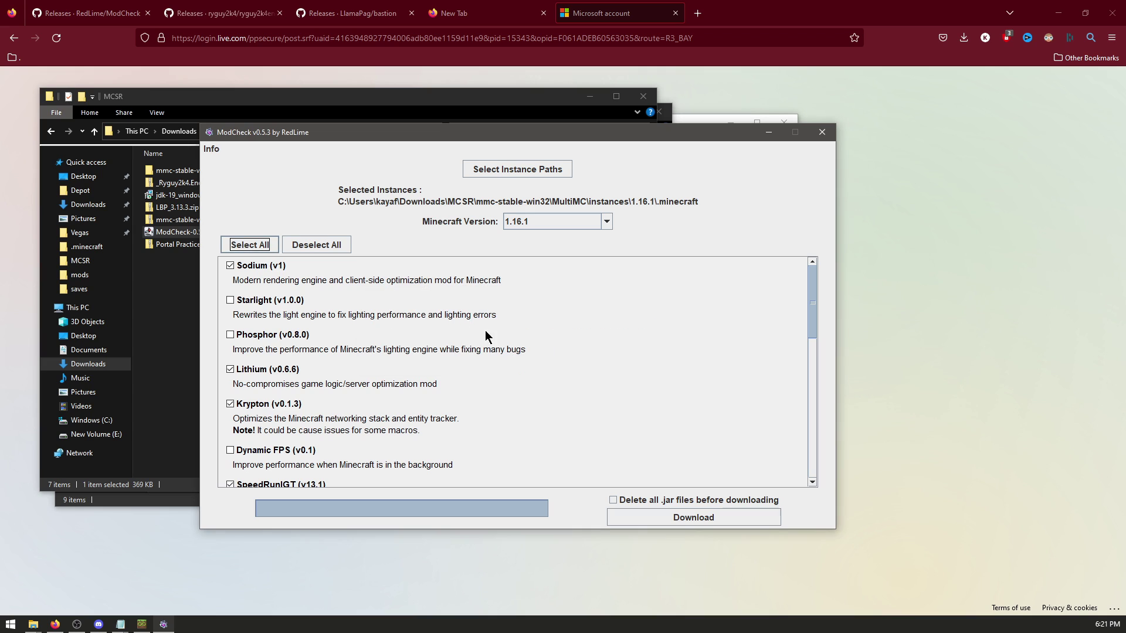
left_click(253, 302)
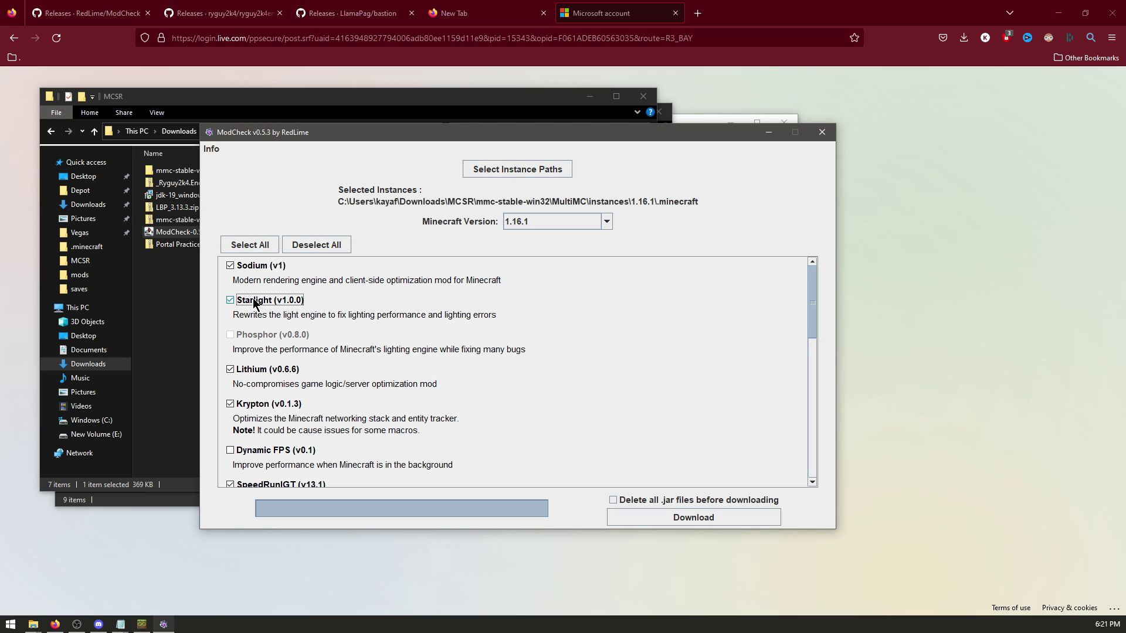
scroll(257, 322, "down", 1)
left_click(256, 378)
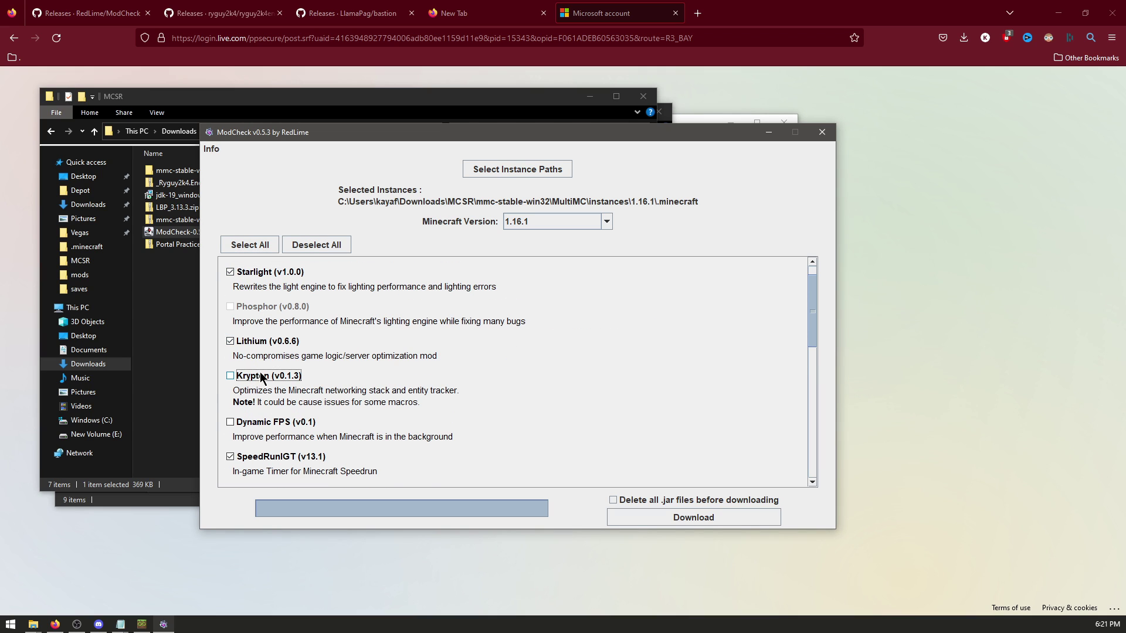
scroll(262, 377, "down", 14)
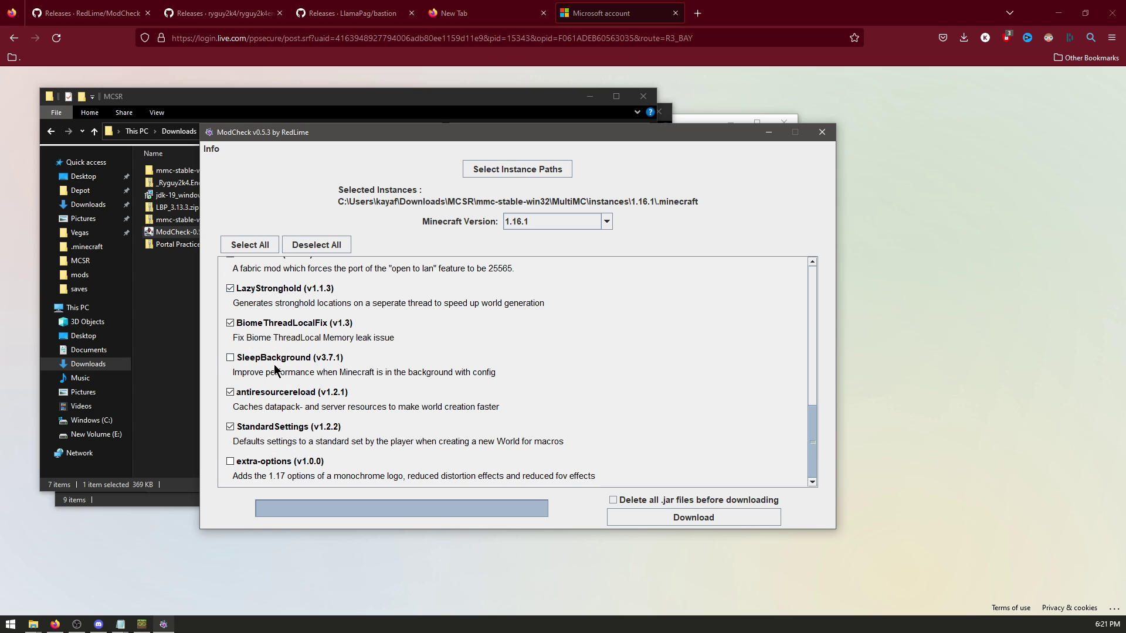
left_click(267, 427)
Download the chosen mods into the instance and close ModCheck
left_click(661, 518)
left_click(531, 349)
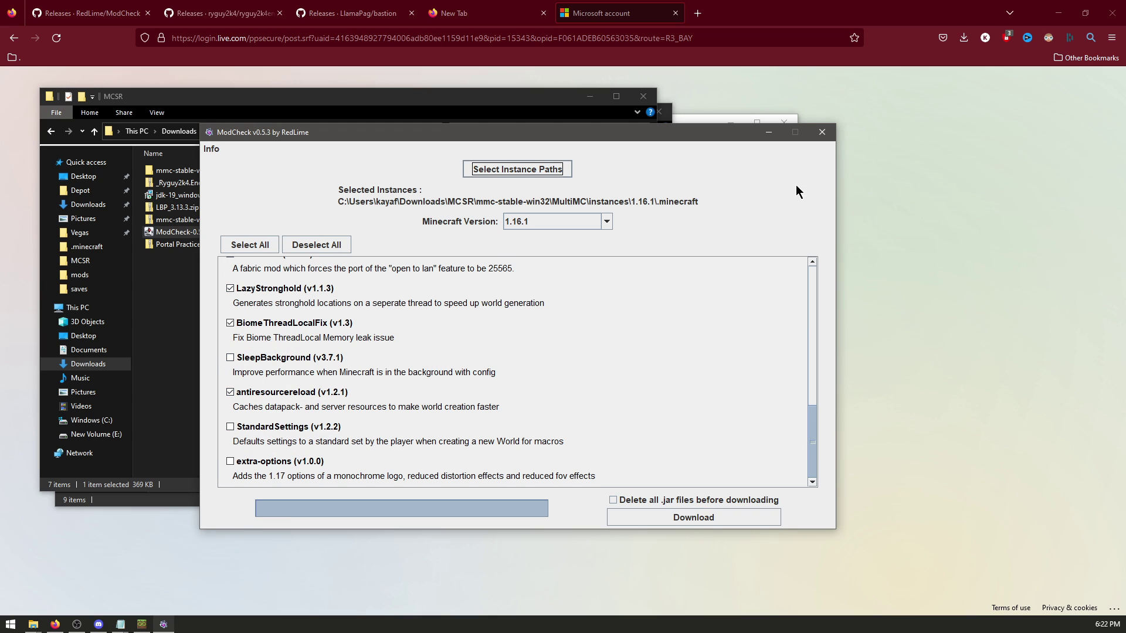
left_click(822, 132)
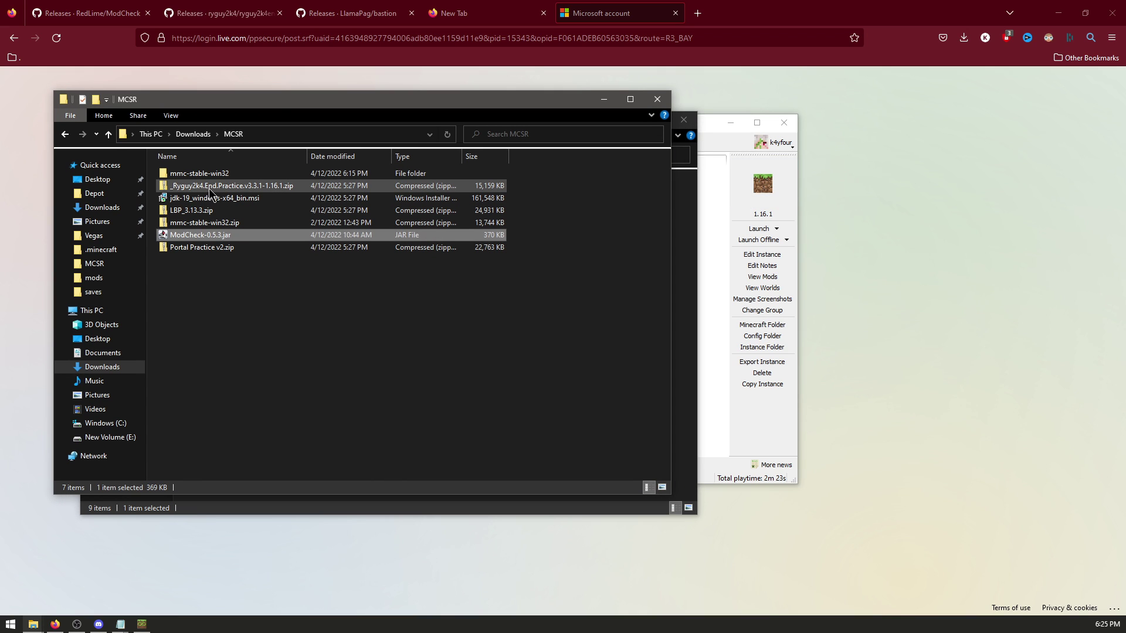
Run Extract All on the End Practice, LBP_3.13.3 and Portal Practice v2 zips, keeping the default folders
right_click(210, 187)
left_click(258, 240)
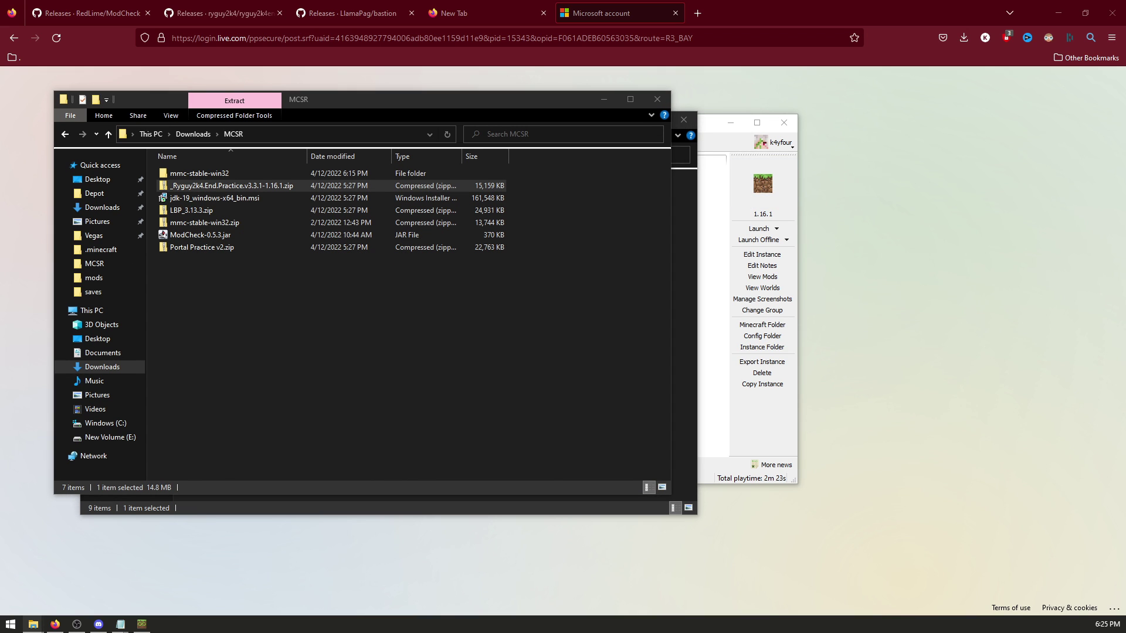
left_click(497, 523)
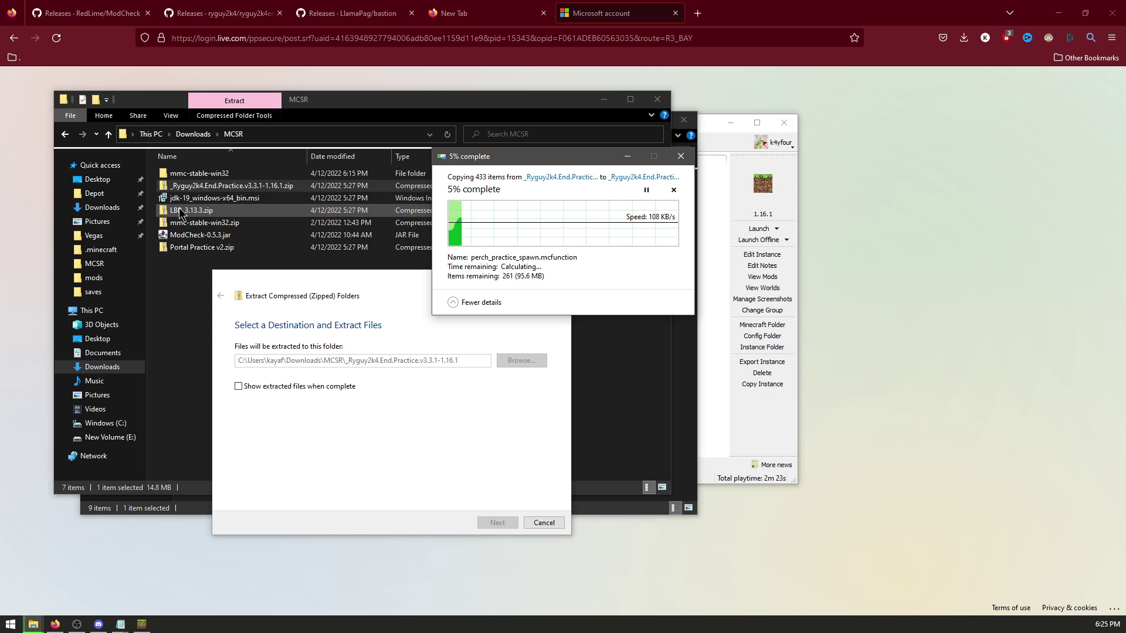
right_click(179, 212)
left_click(232, 265)
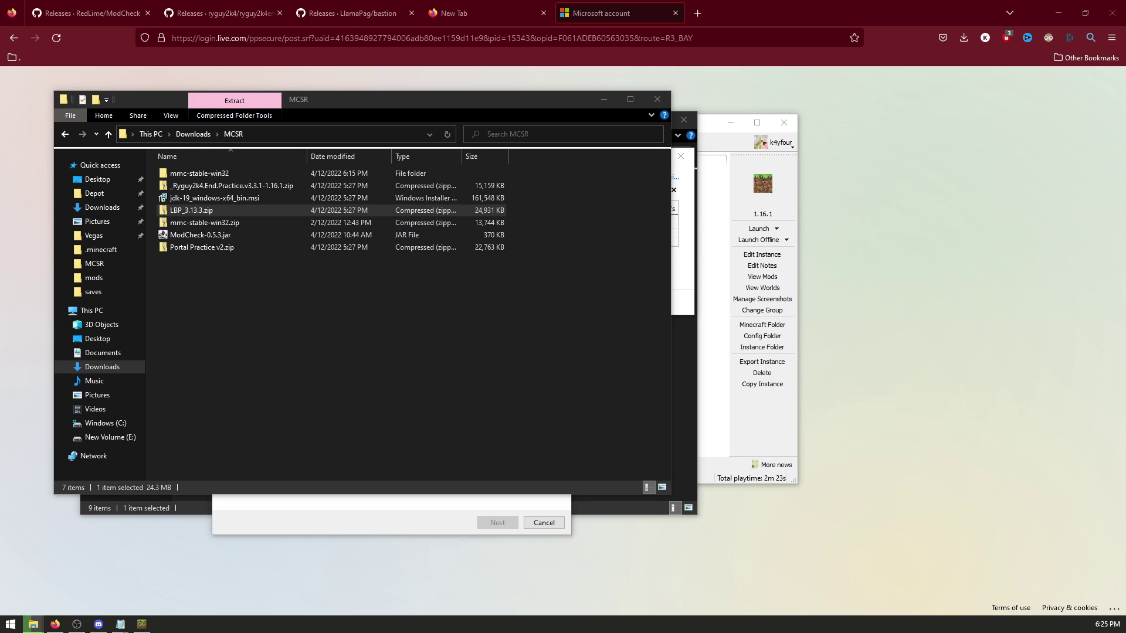
left_click(453, 536)
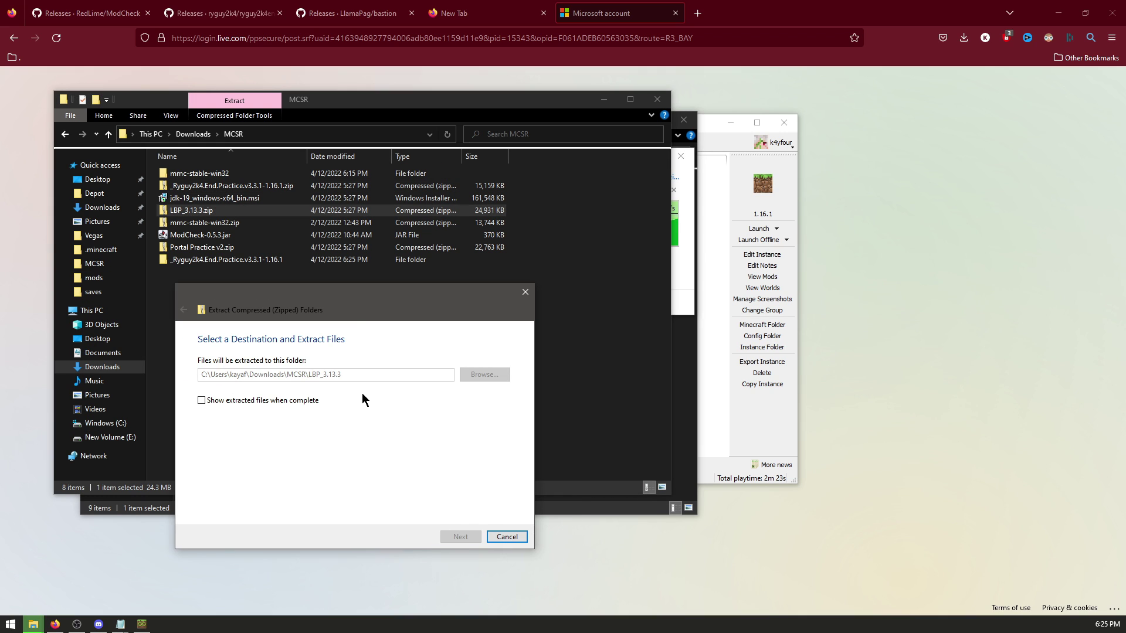
right_click(193, 250)
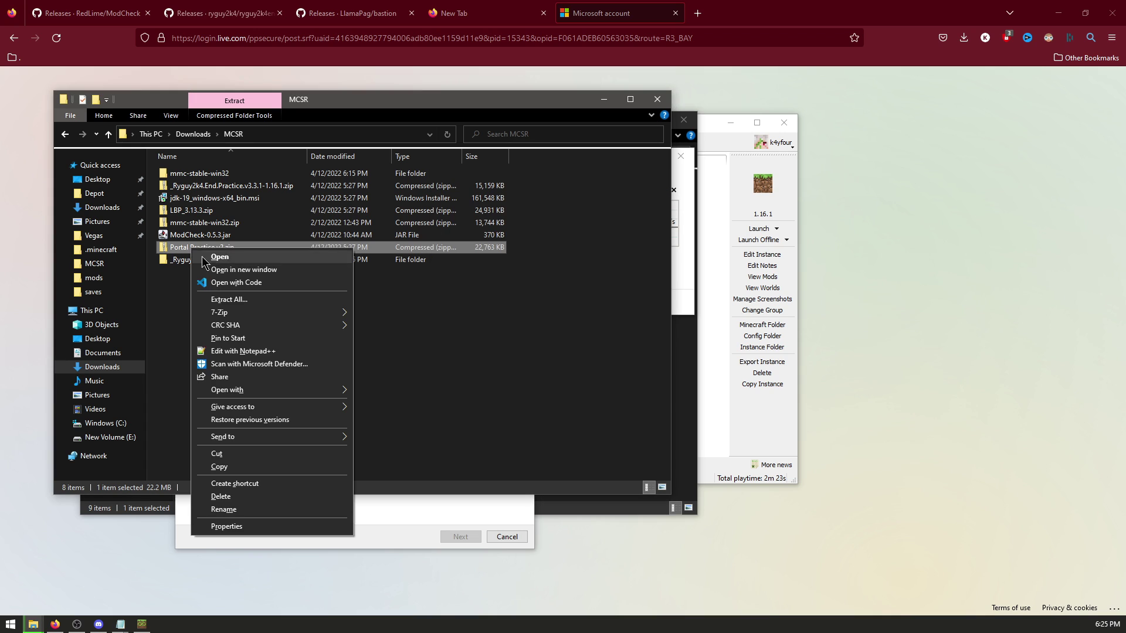
left_click(239, 300)
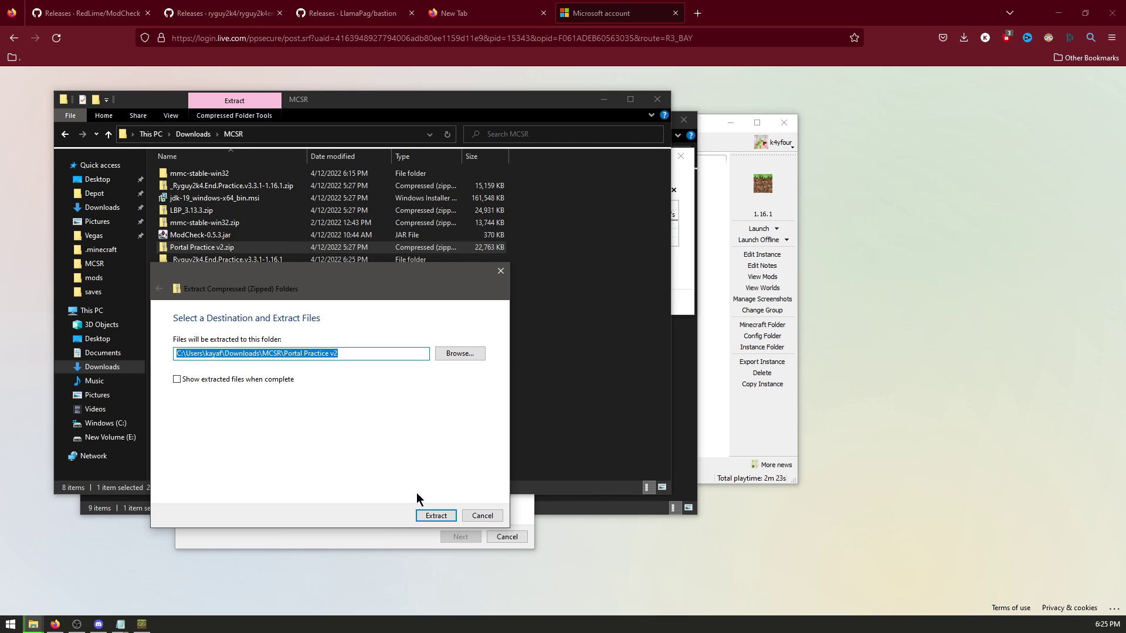
left_click(434, 516)
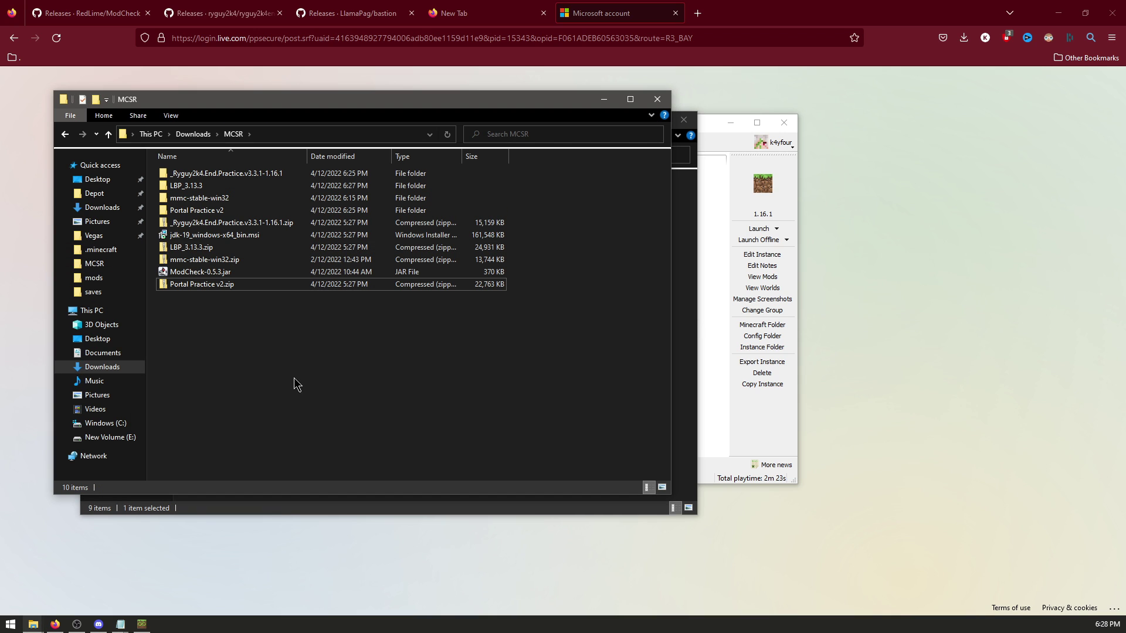
Flatten the nested Portal Practice v2 folder into MCSR and select the extracted map folders
double_click(192, 174)
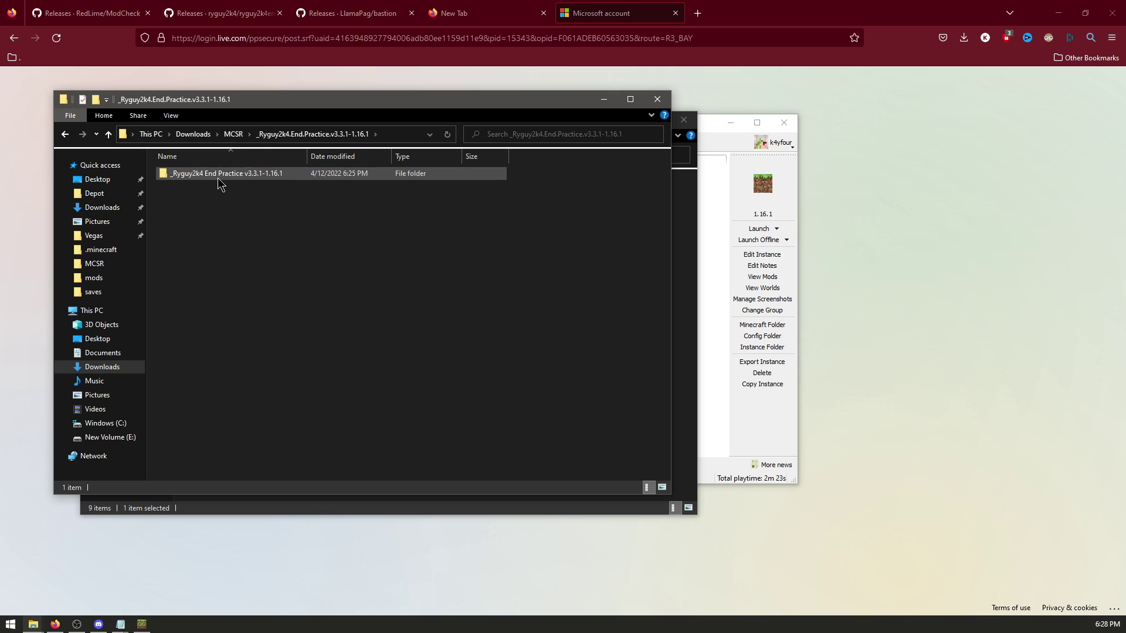
left_click(234, 134)
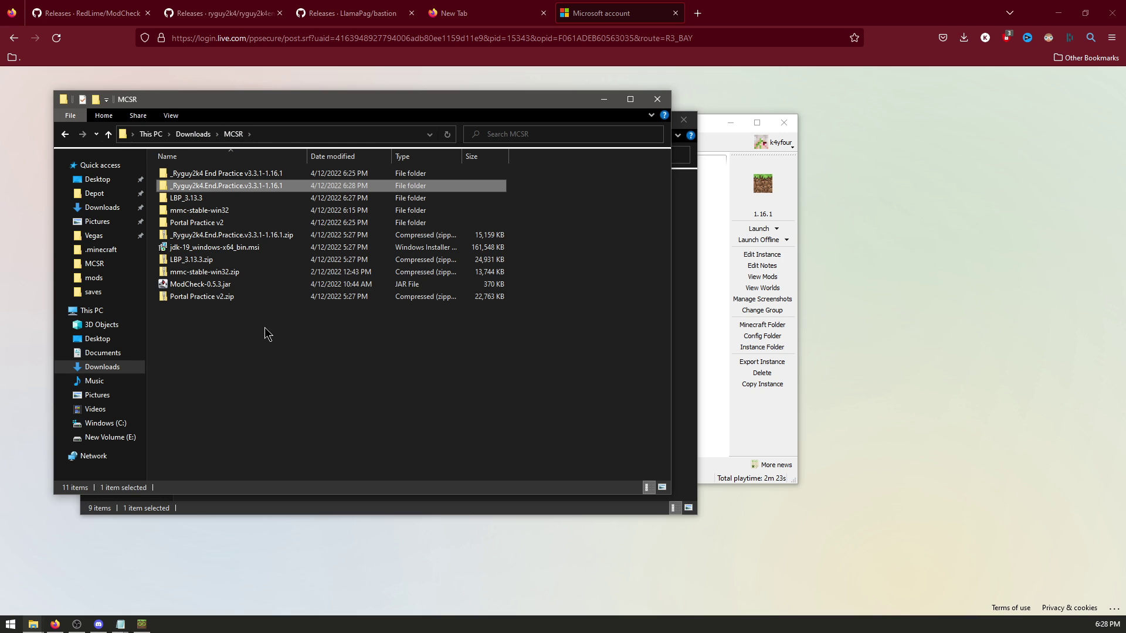
double_click(197, 222)
left_click_drag(201, 176, 231, 145)
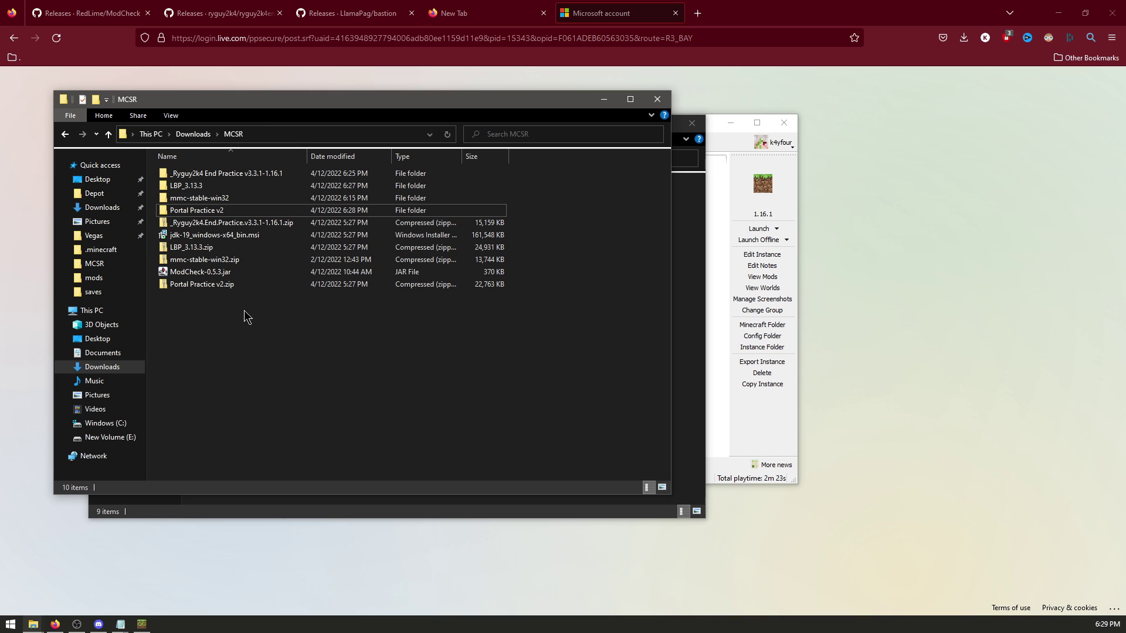
left_click(227, 173)
left_click(221, 186, "ctrl")
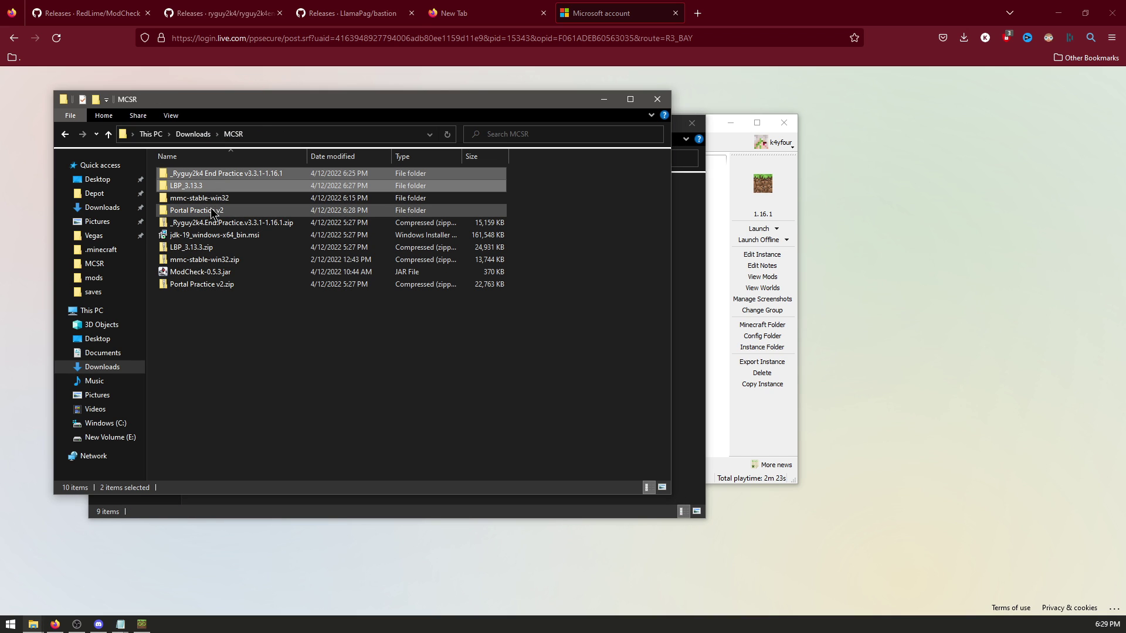
Move the End Practice, LBP_3.13.3 and Portal Practice v2 folders into the instance's saves folder
left_click(682, 340)
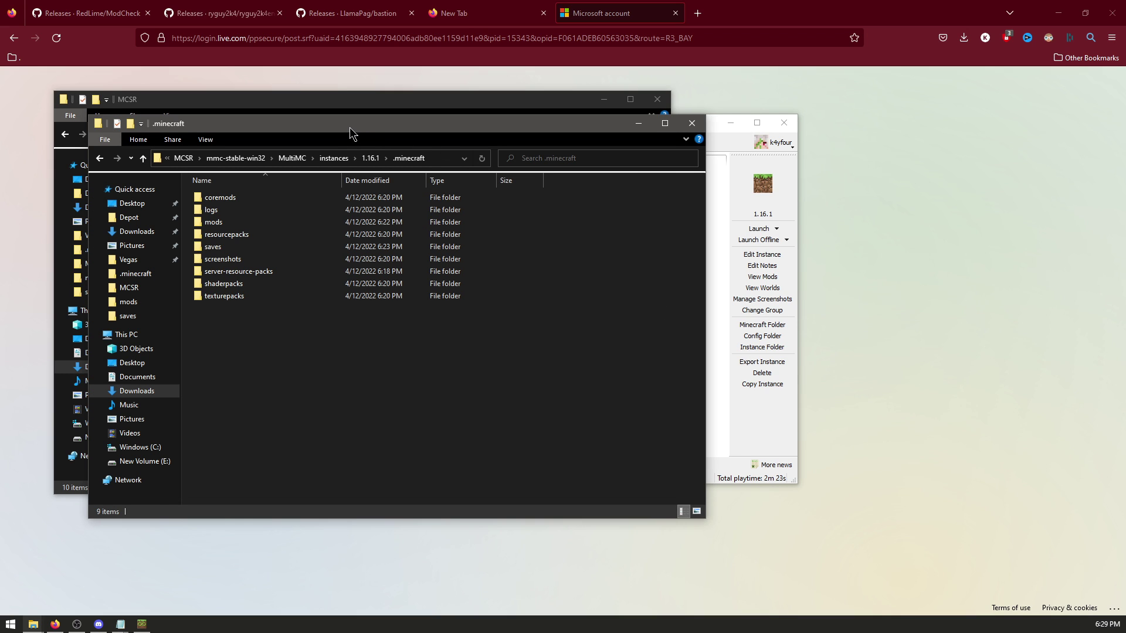
left_click_drag(350, 133, 668, 159)
left_click(553, 275)
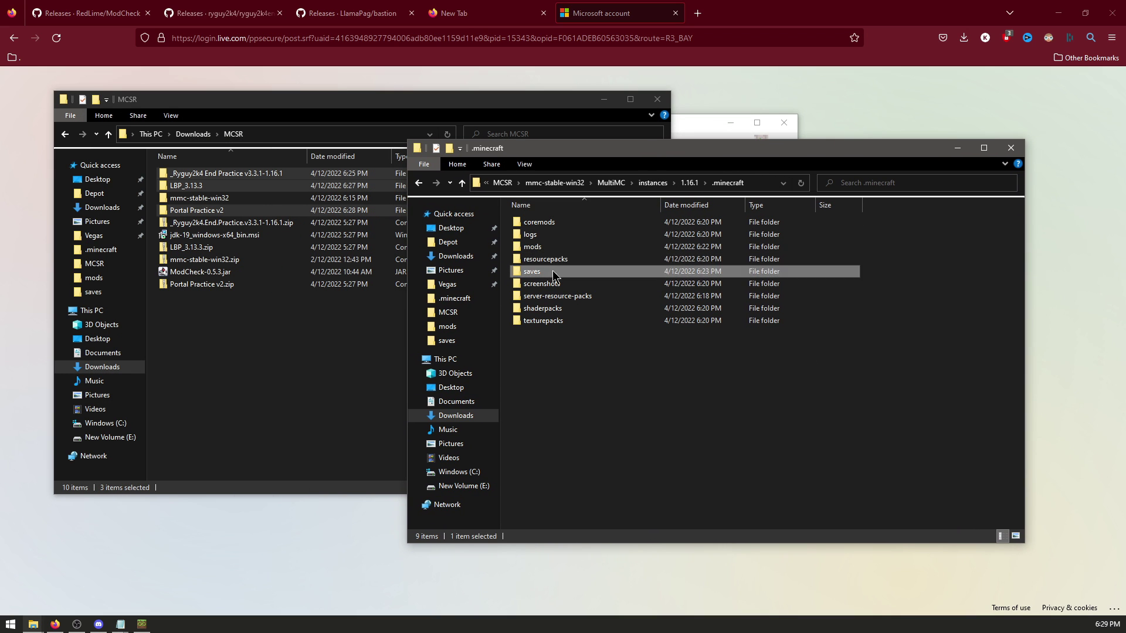
double_click(554, 276)
left_click_drag(221, 176, 676, 301)
Check the End Practice and LBP_3.13.3 worlds inside saves, then launch the 1.16.1 instance
left_click(545, 224)
double_click(544, 224)
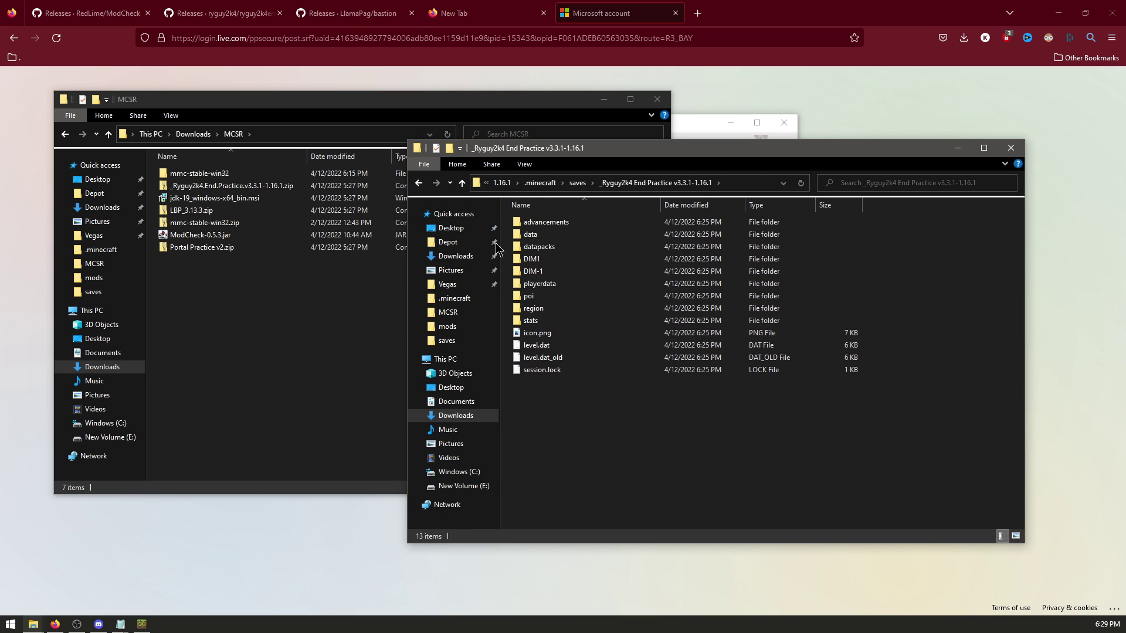
left_click(461, 183)
double_click(535, 235)
key("BackSpace")
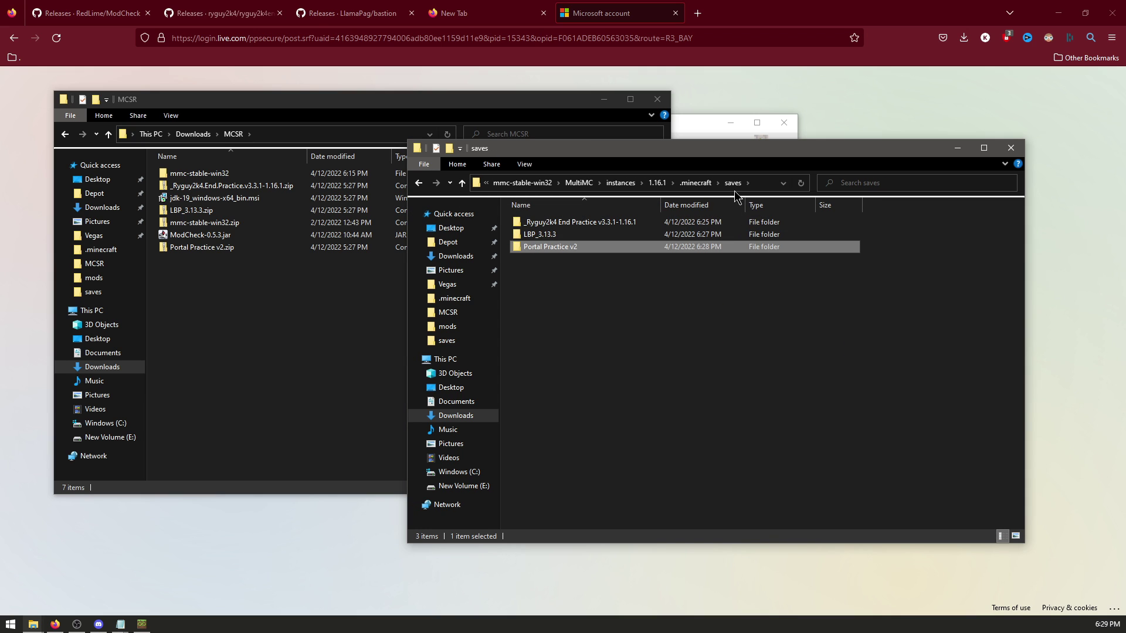
left_click(701, 126)
left_click(759, 228)
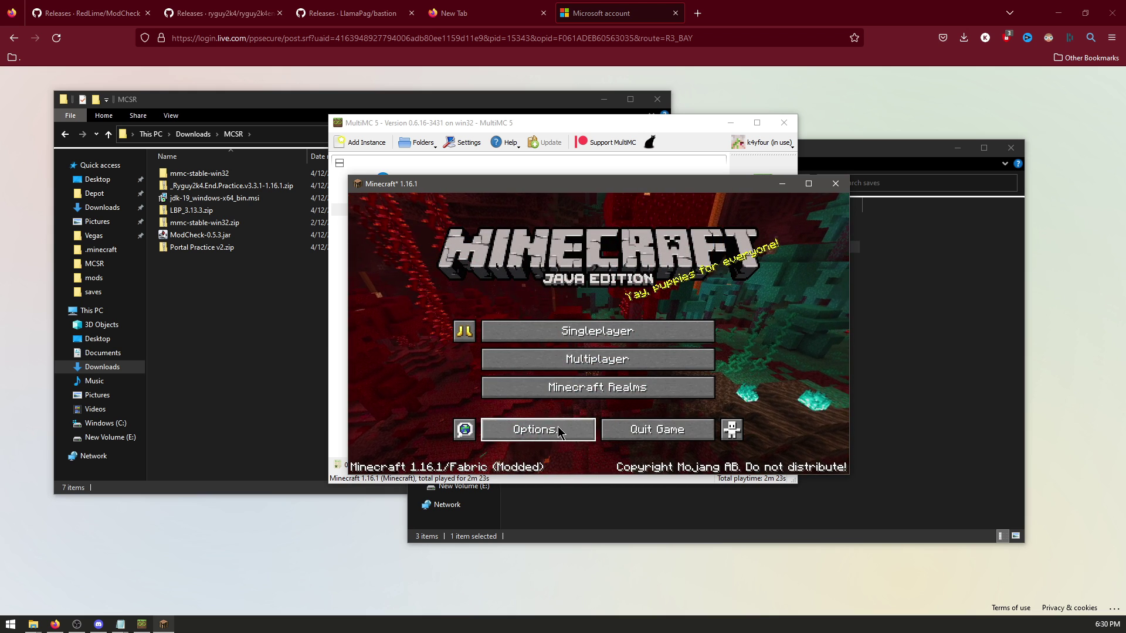
In Music & Sounds, turn music off, lower hostile creatures to about 16%, and enable subtitles
left_click(537, 429)
left_click(692, 299)
left_click_drag(501, 273, 382, 276)
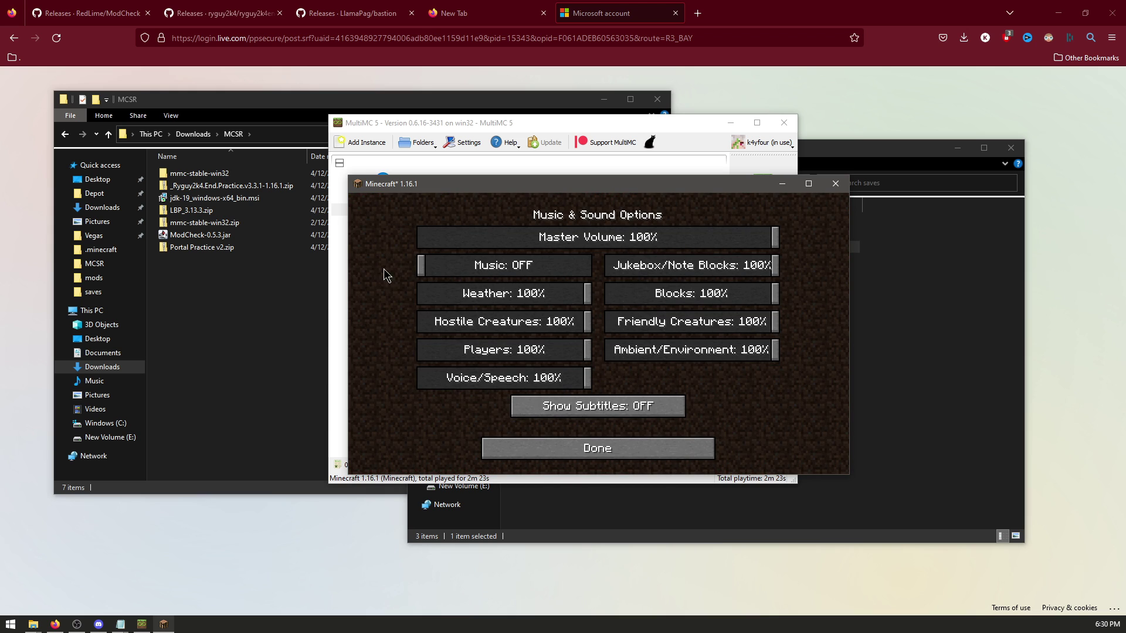
left_click_drag(447, 326, 450, 327)
left_click(627, 407)
left_click(808, 183)
left_click(559, 527)
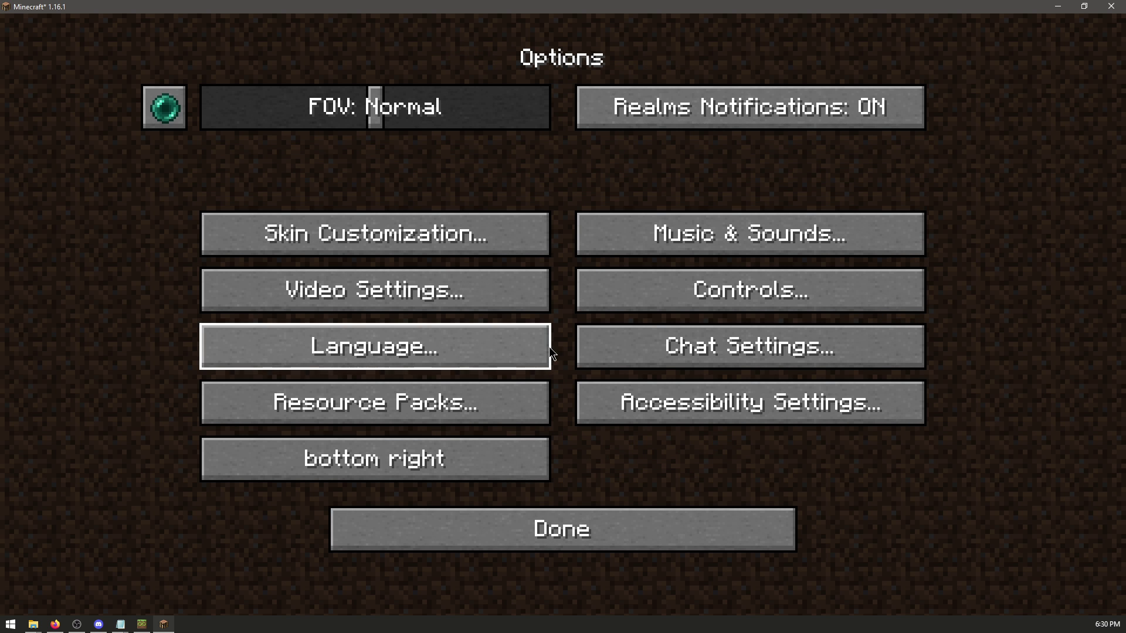
Set view distance to 20 chunks, brightness 500%, GUI scale 3, and turn V-Sync off
left_click(477, 283)
left_click_drag(358, 105, 385, 110)
left_click_drag(261, 142, 498, 156)
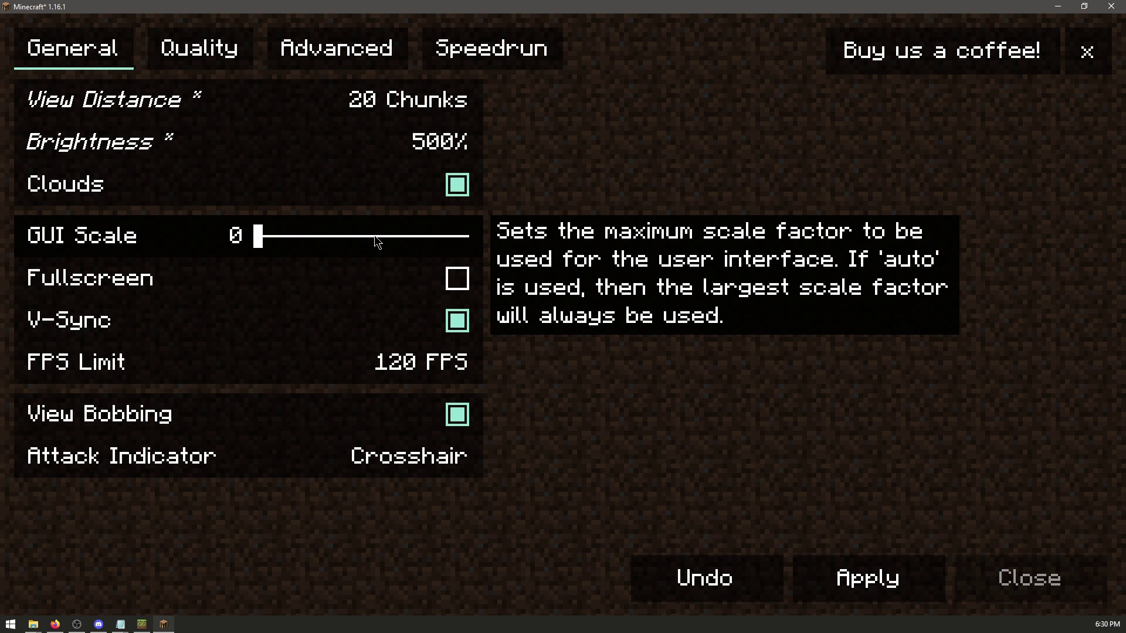
left_click_drag(394, 240, 428, 247)
left_click(887, 578)
left_click(305, 250)
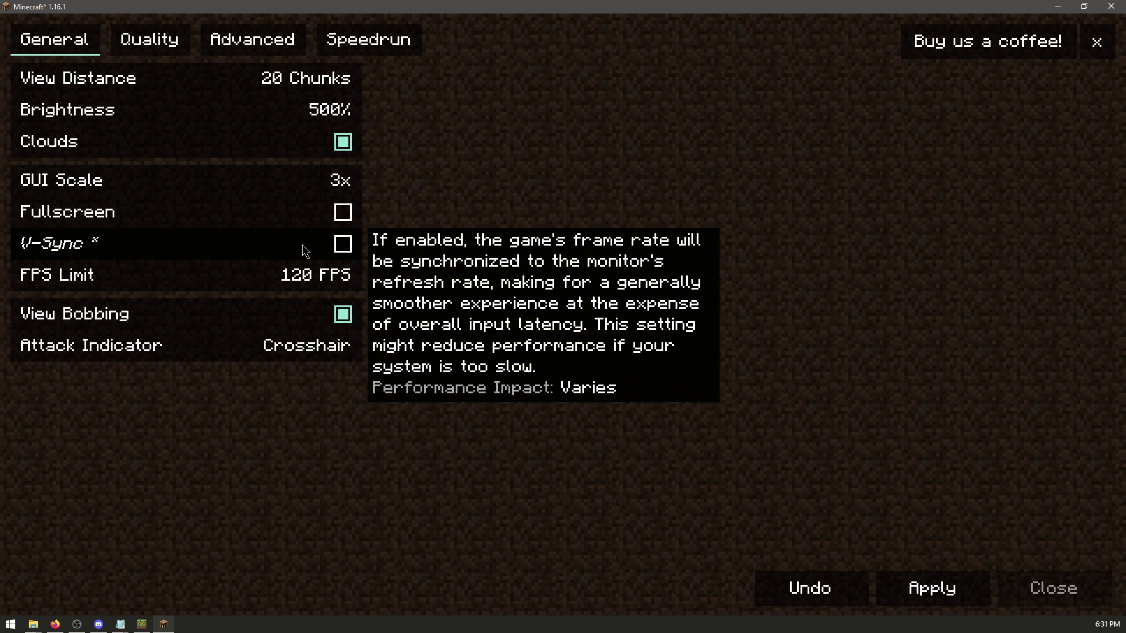
In quality settings, raise entity distance to 500%, disable the vignette, and apply
left_click(161, 46)
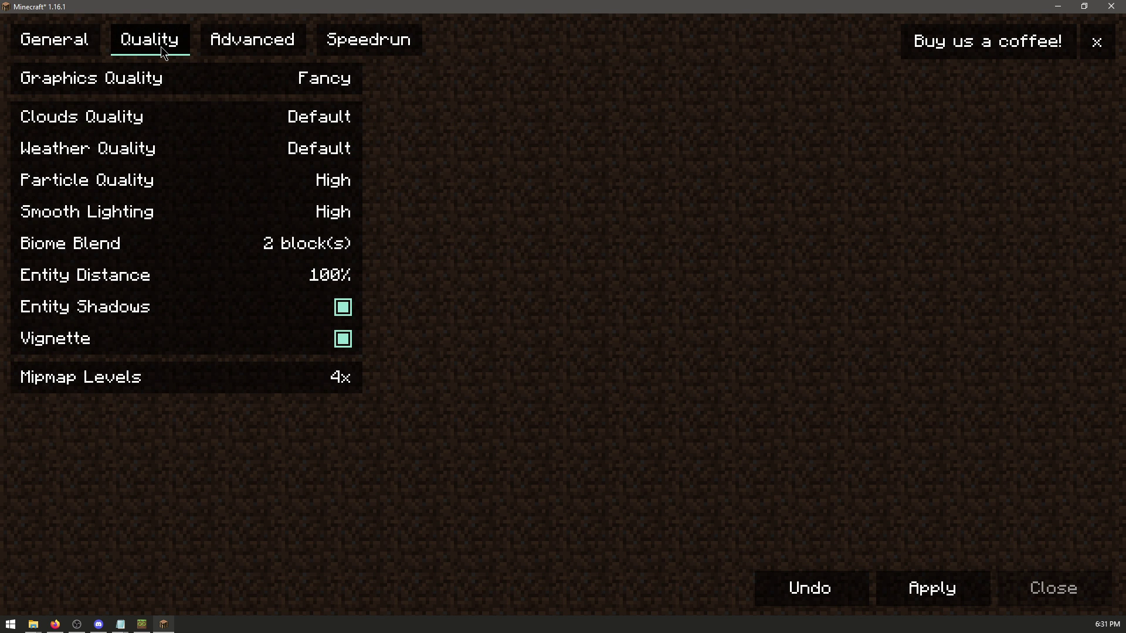
left_click_drag(298, 277, 387, 282)
left_click(283, 343)
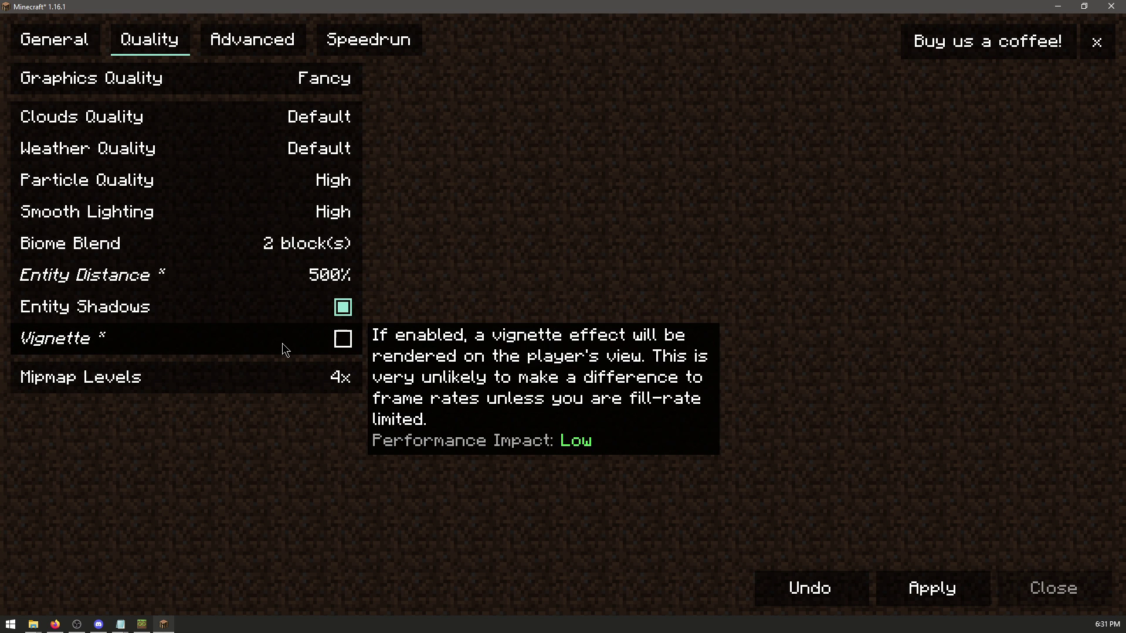
left_click(902, 575)
left_click(1041, 587)
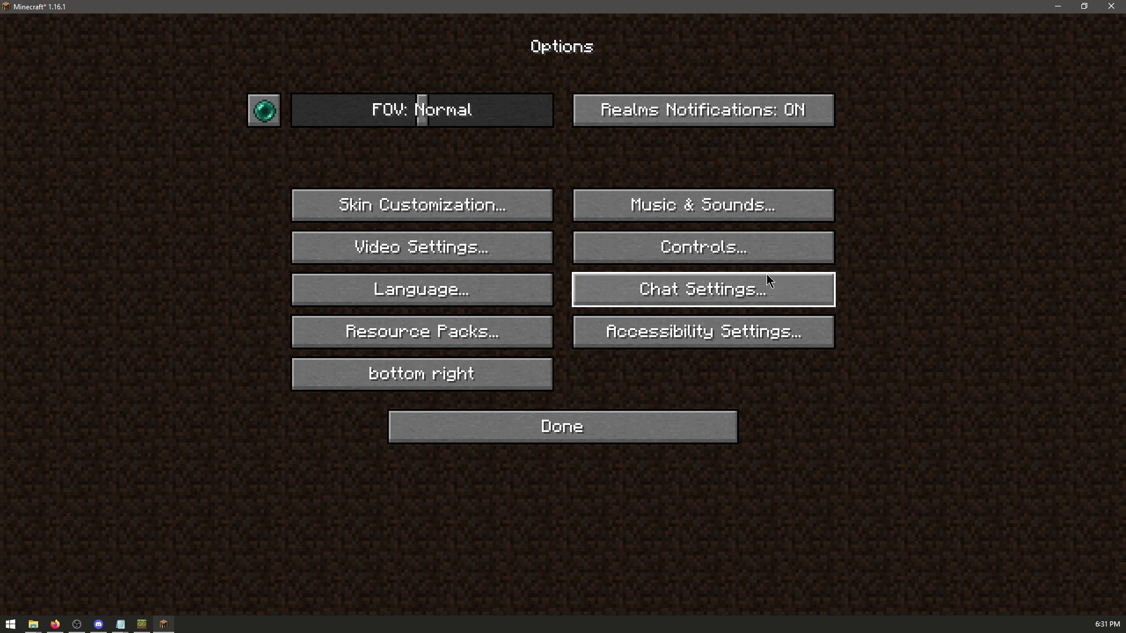
Turn Auto-Jump off in Controls, scroll through the key bindings including F6, and return to the title screen
left_click(700, 247)
left_click(665, 71)
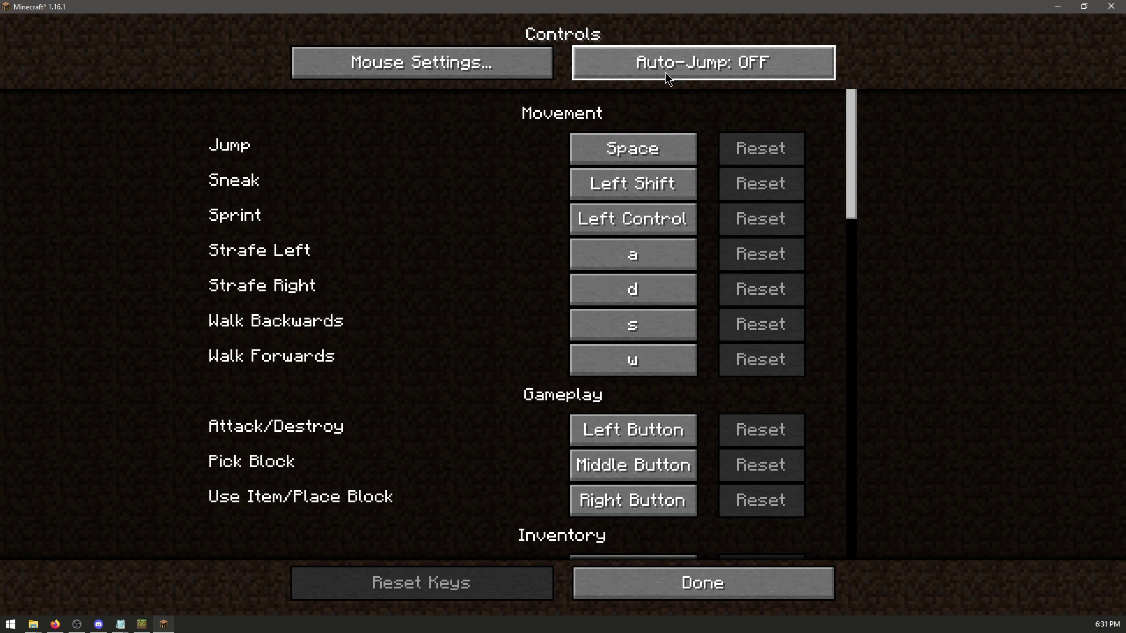
scroll(420, 219, "down", 20)
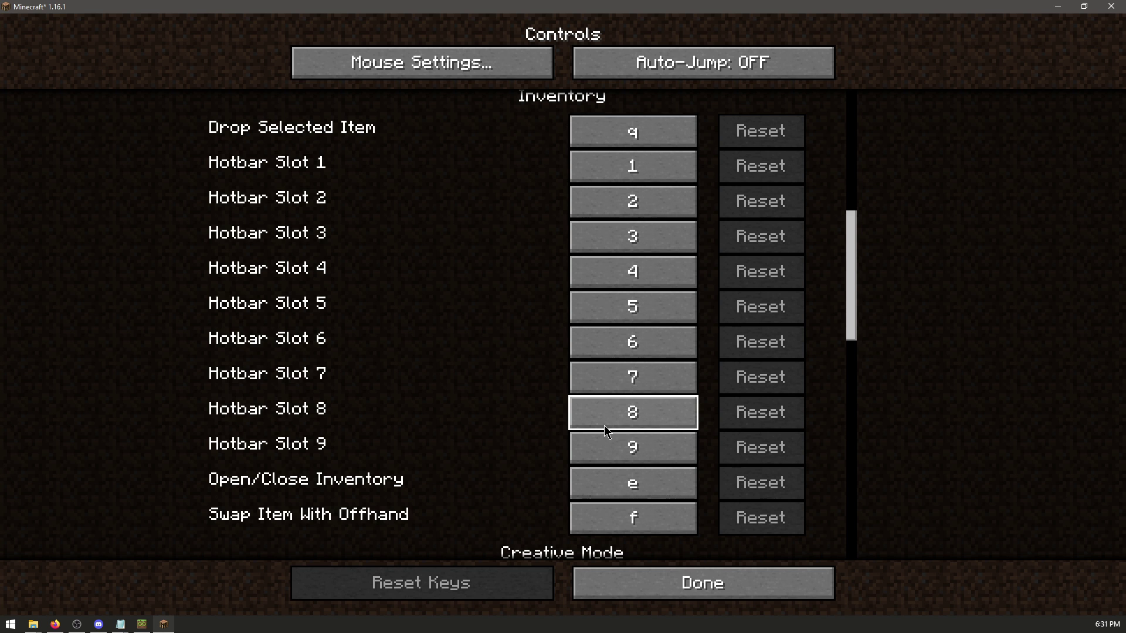
scroll(420, 319, "down", 20)
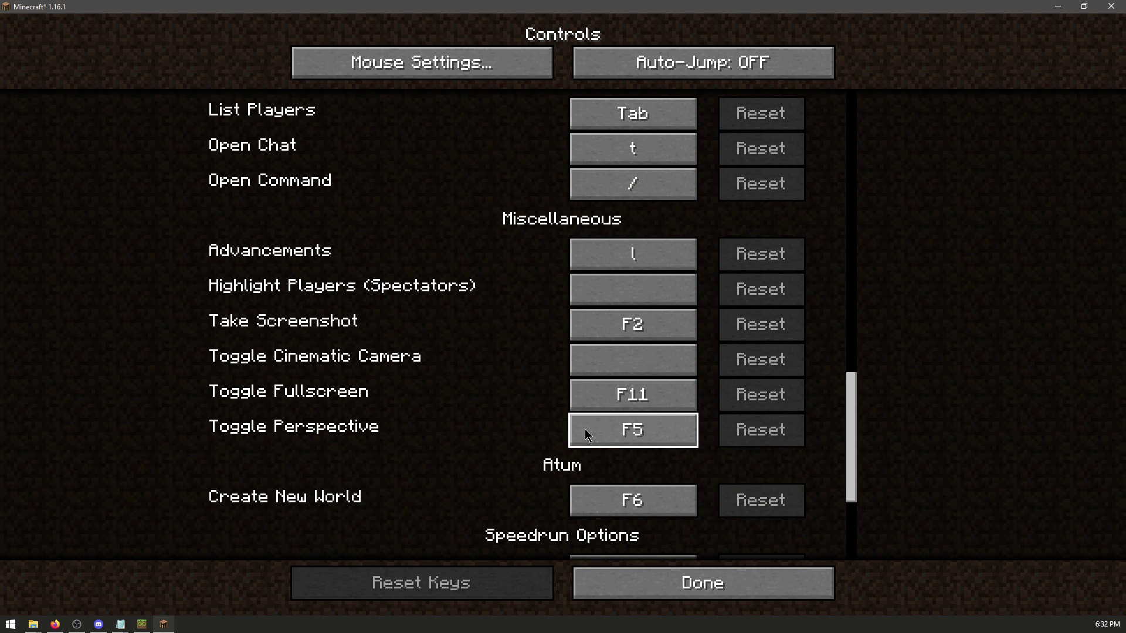
left_click(626, 591)
left_click(579, 428)
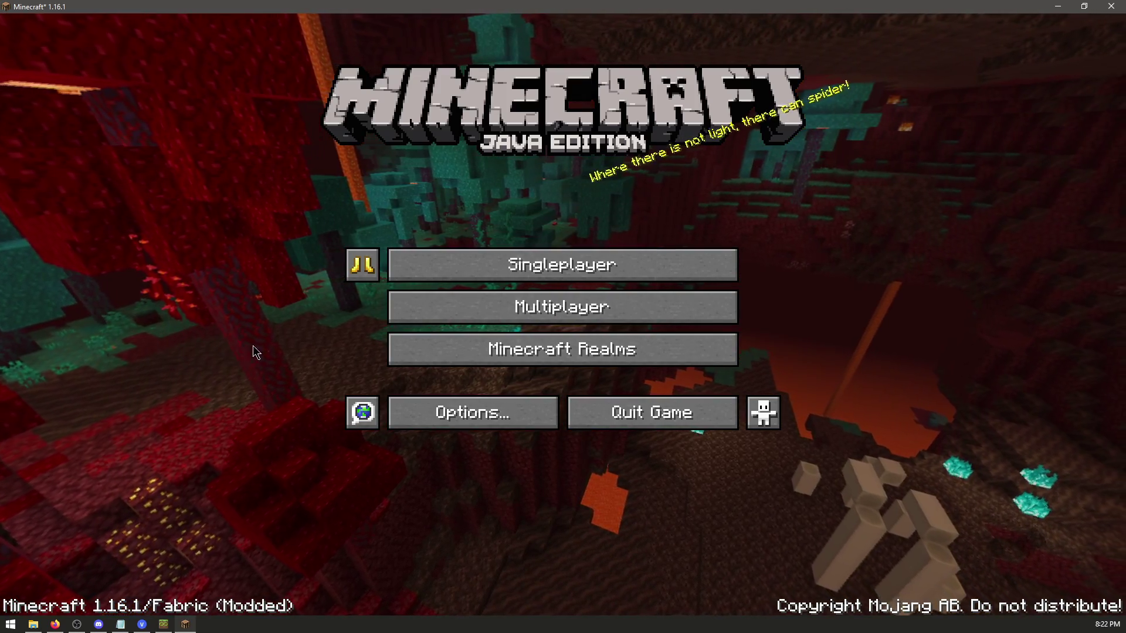
Create a speedrun world with F6, reset it once via Save and Quit, then open the in-game options
key("F6")
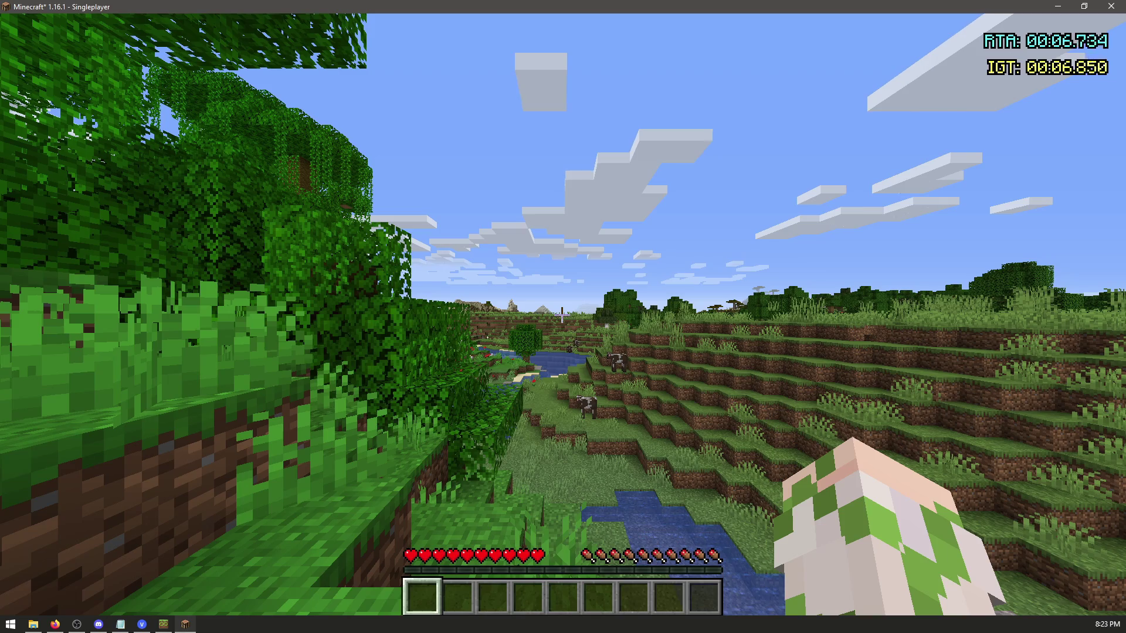
key("Escape")
left_click(567, 368)
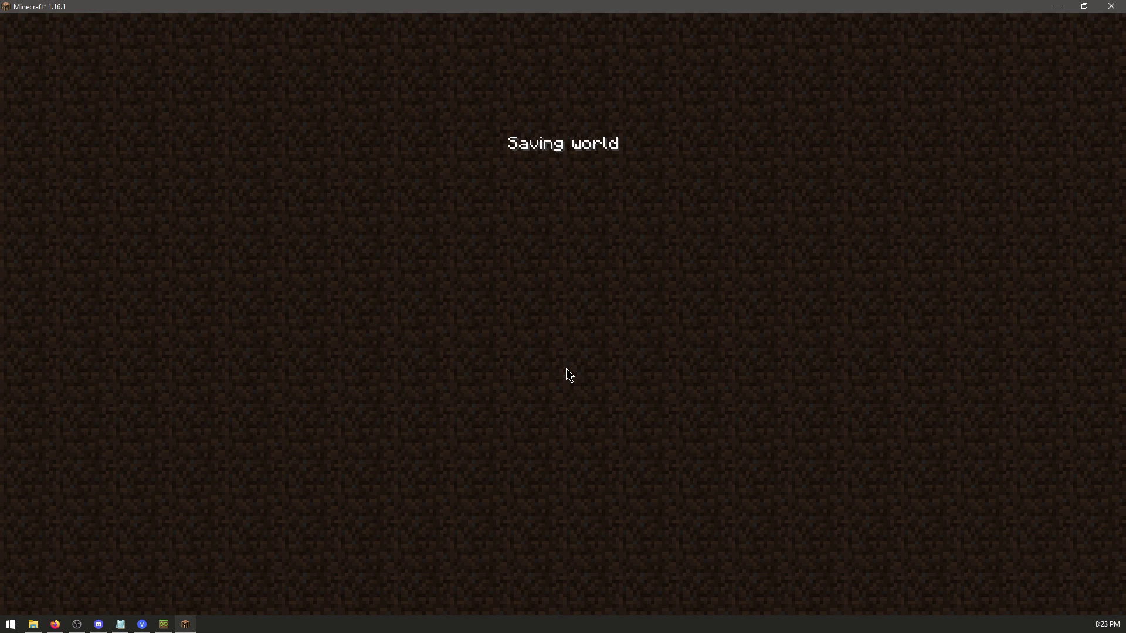
key("Escape")
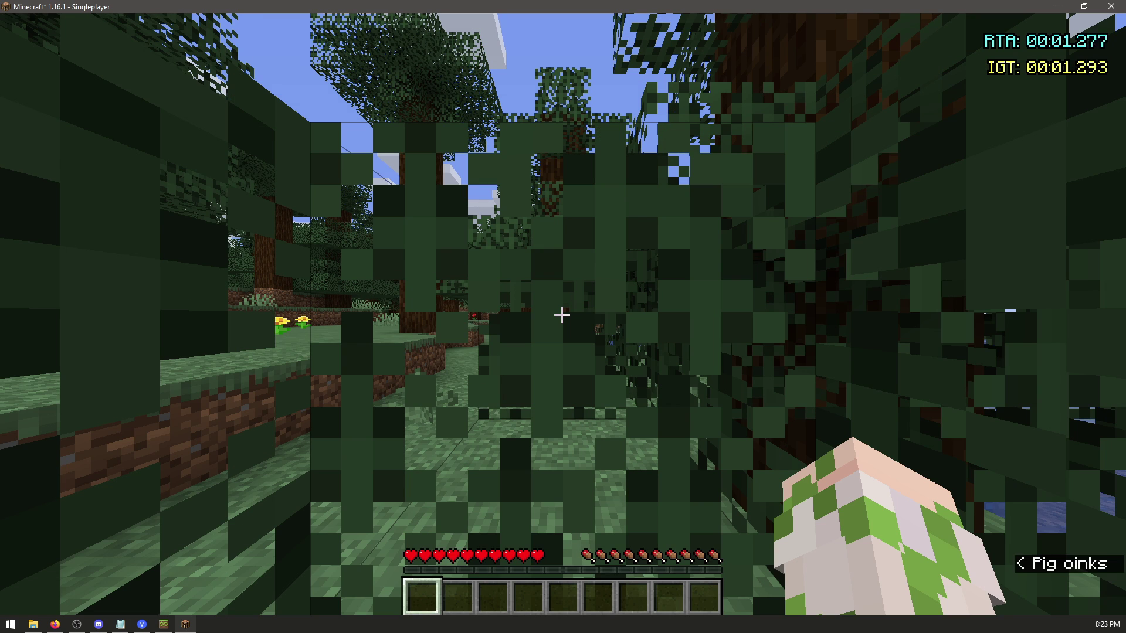
key("Escape")
left_click(507, 326)
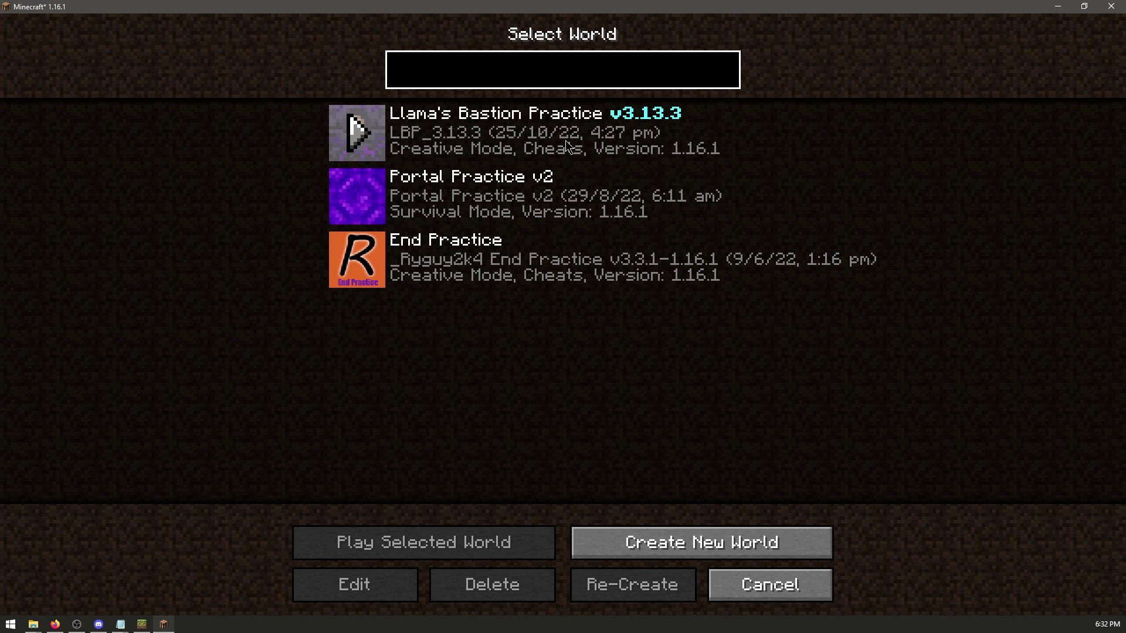
Load the LBP practice map, arrange the hotbar and save it as Loadout 1, then open the settings ender chest
double_click(565, 140)
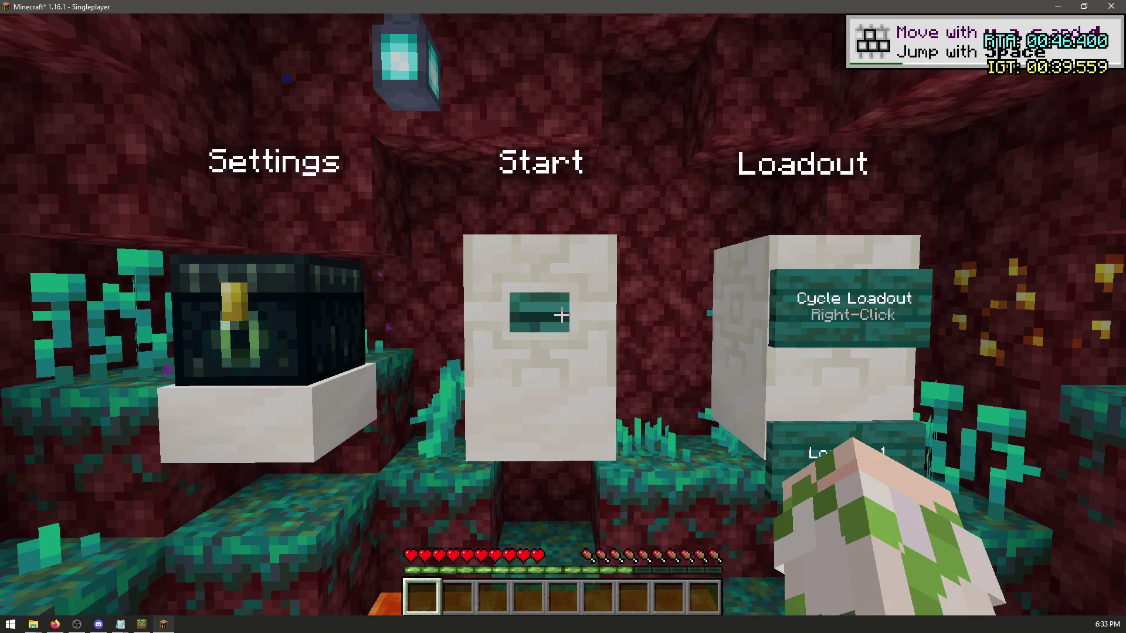
key("w")
right_click(563, 316)
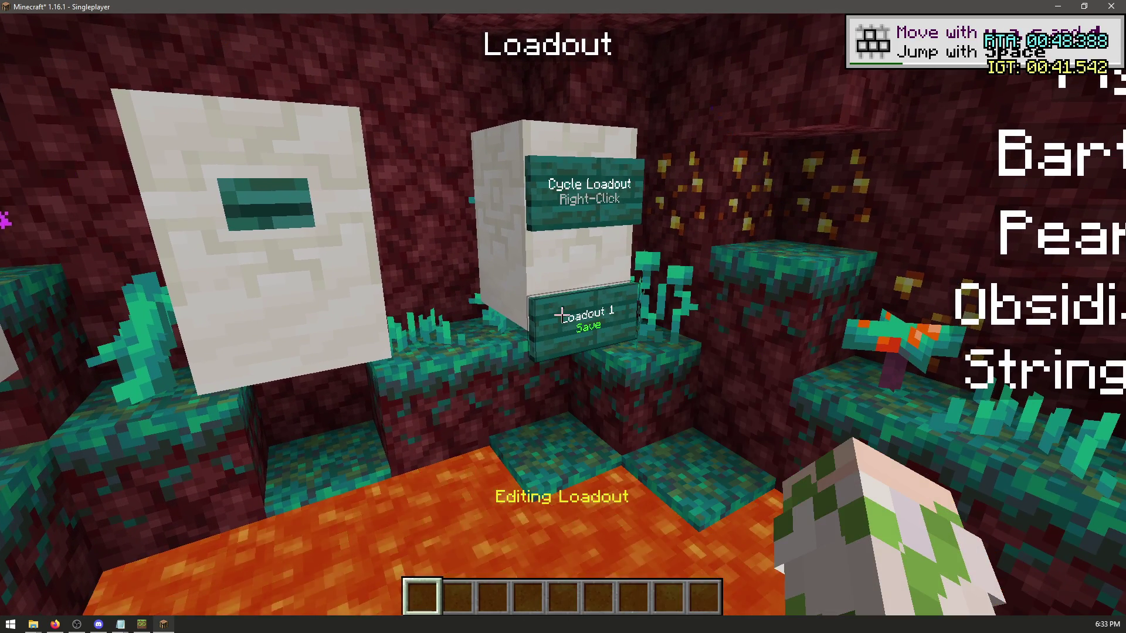
key("e")
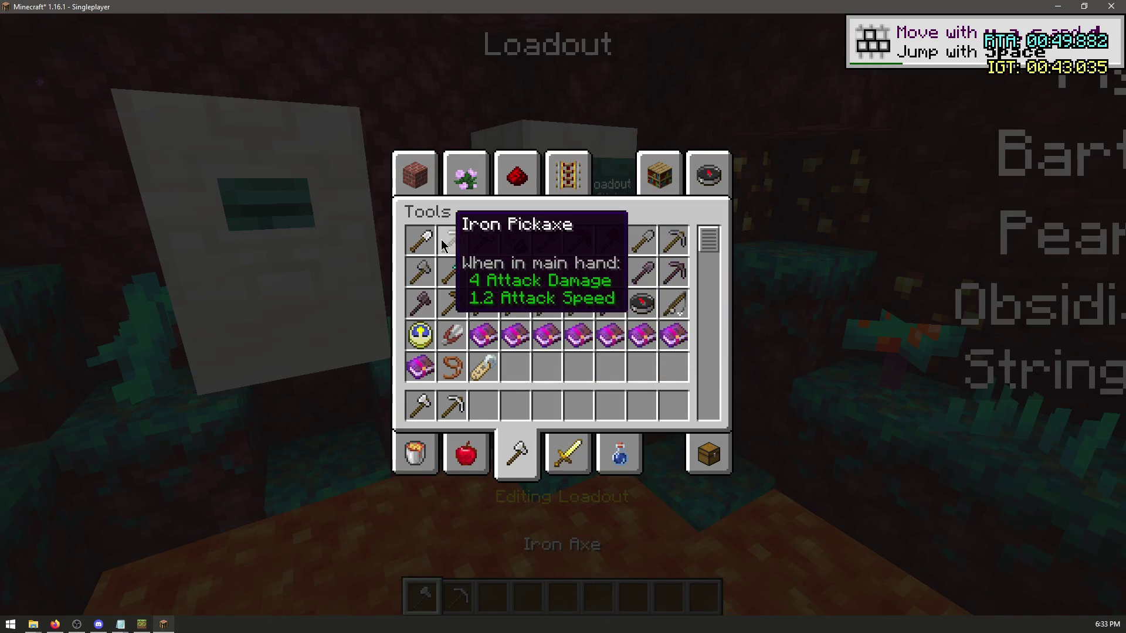
left_click(708, 454)
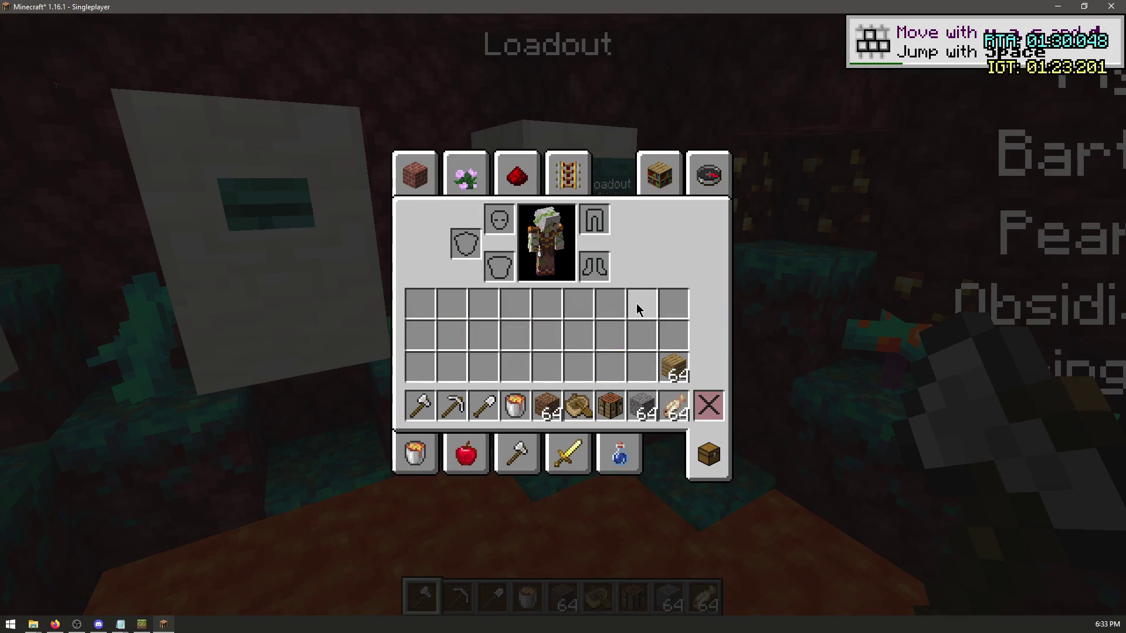
key("e")
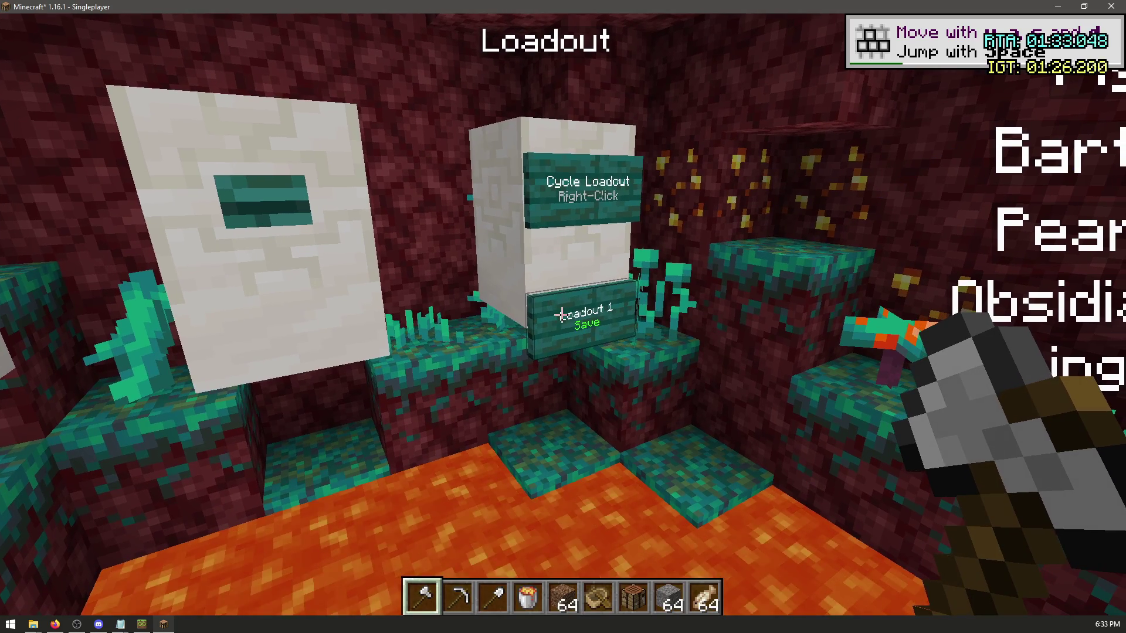
right_click(562, 315)
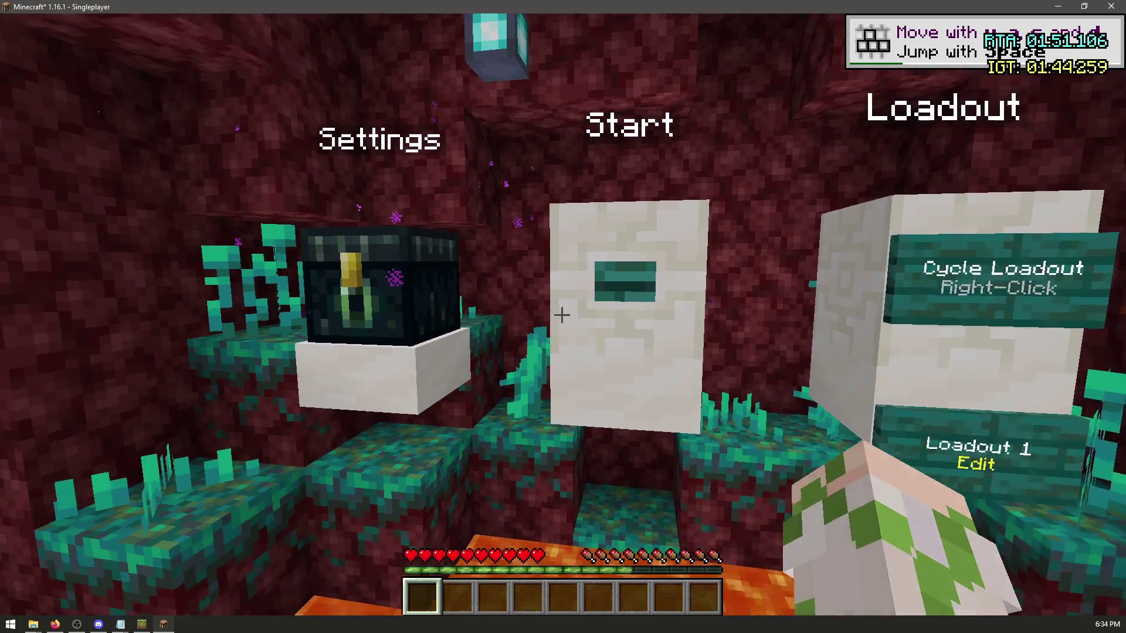
right_click(562, 315)
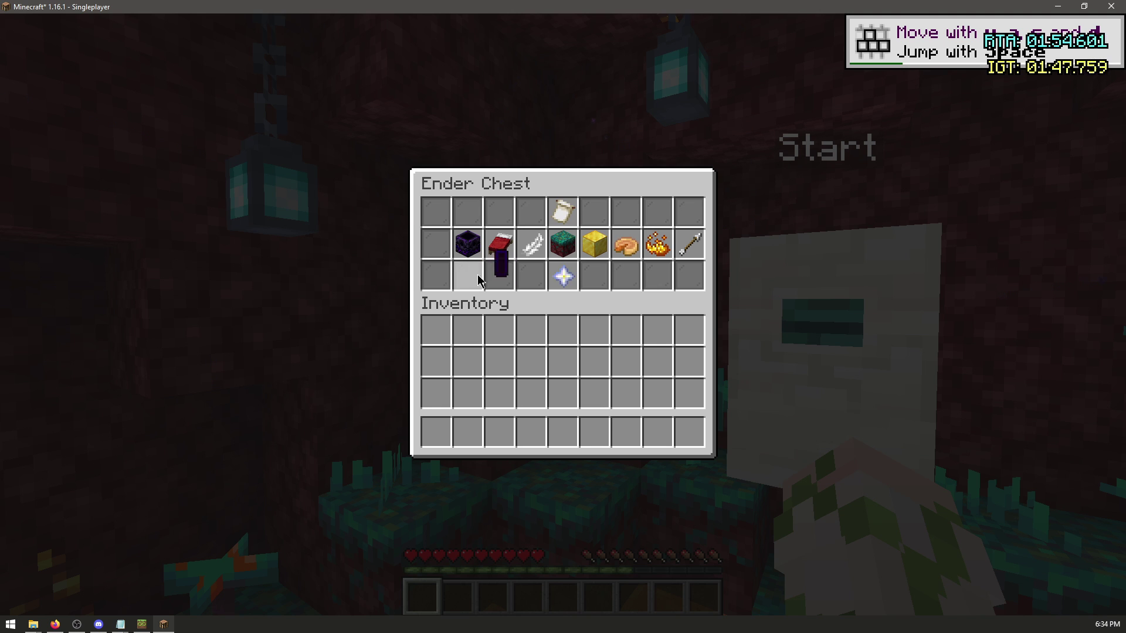
Cycle the bastion type to Housing and adjust its spawnpoint setting
left_click(468, 244)
left_click(491, 245)
left_click(492, 245)
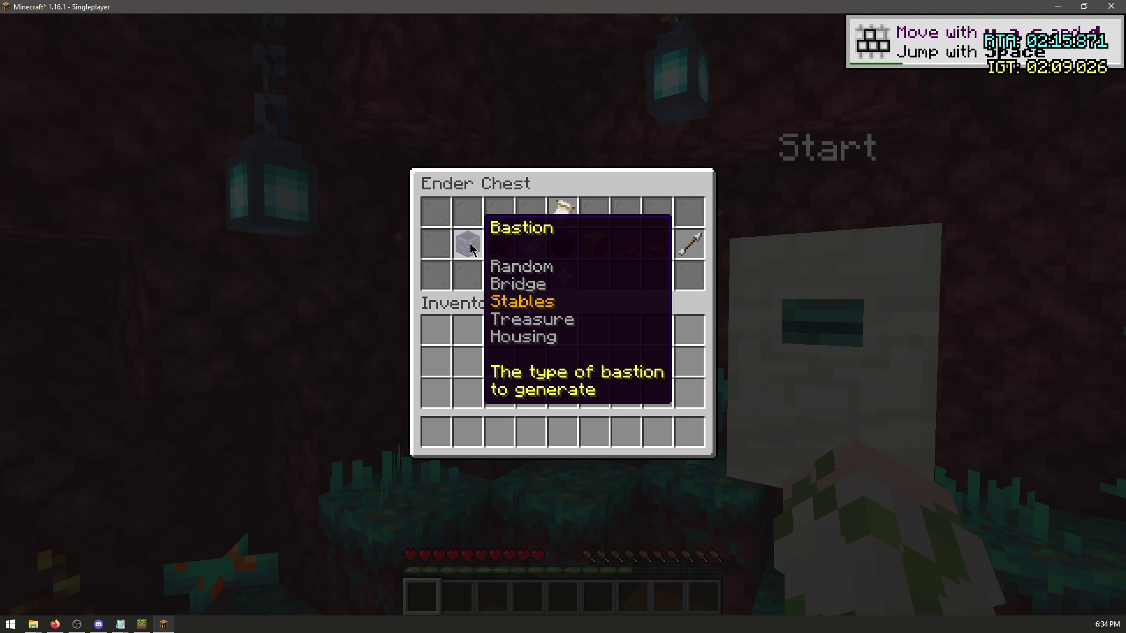
left_click(497, 241)
left_click(498, 242)
left_click(497, 241)
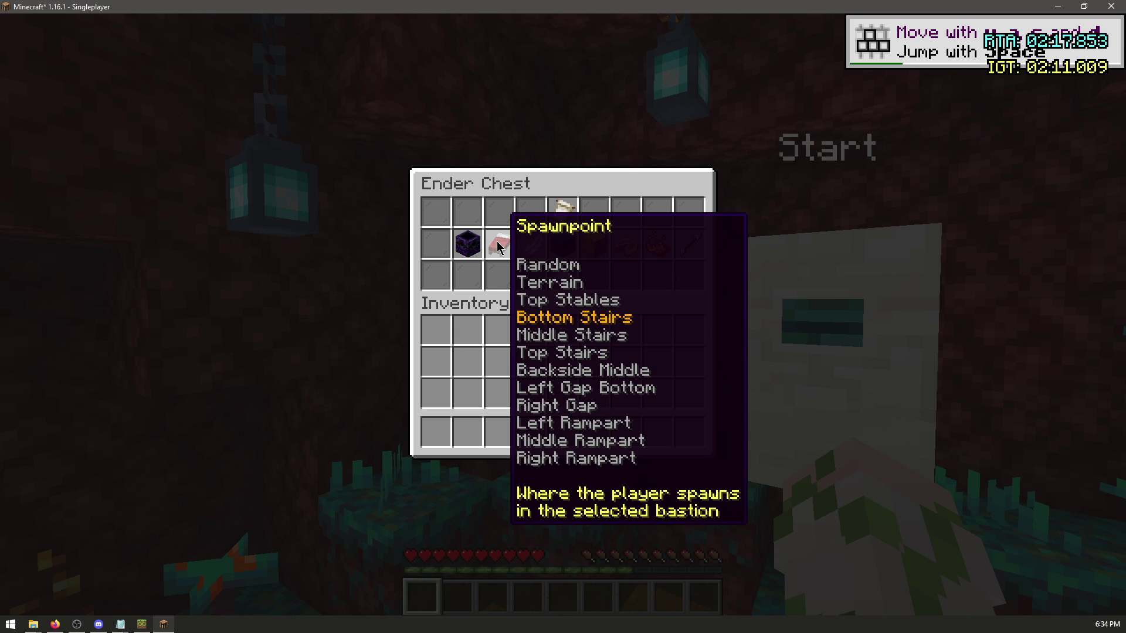
left_click(466, 243)
left_click(467, 243)
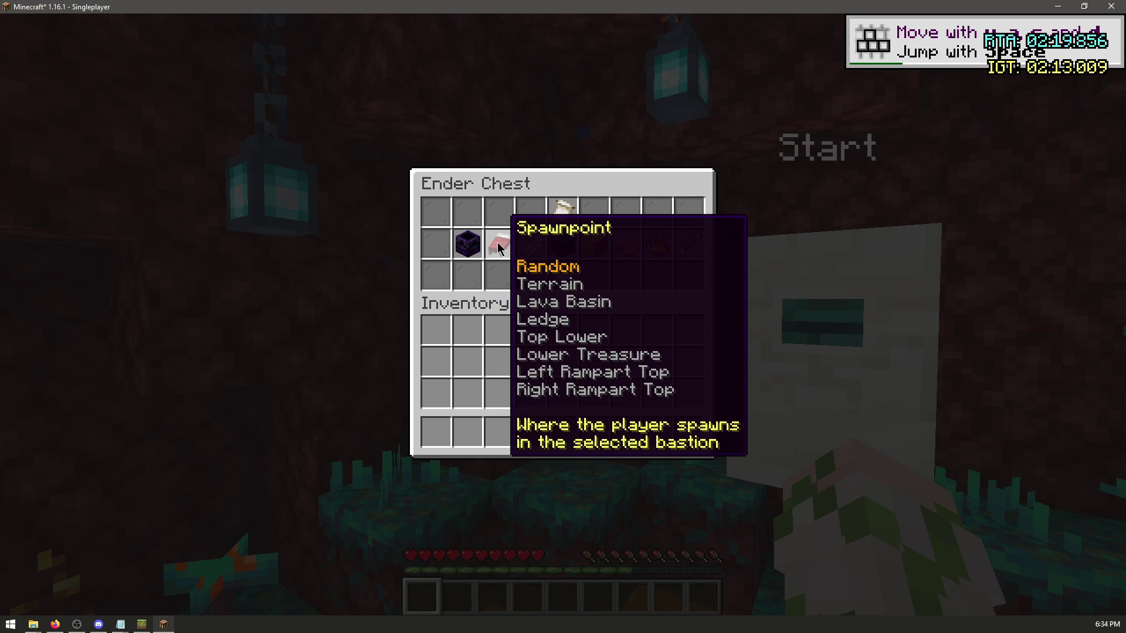
left_click(498, 242)
left_click(497, 241)
left_click(463, 246)
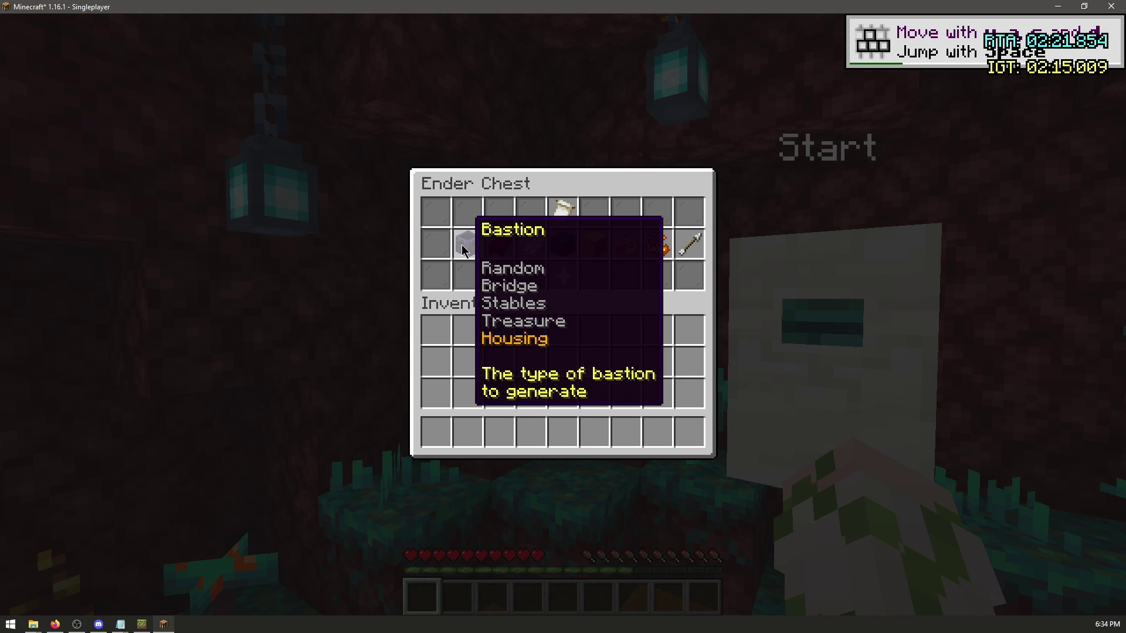
left_click(497, 247)
left_click(497, 247)
left_click(496, 248)
left_click(496, 247)
left_click(497, 247)
left_click(497, 248)
left_click(496, 247)
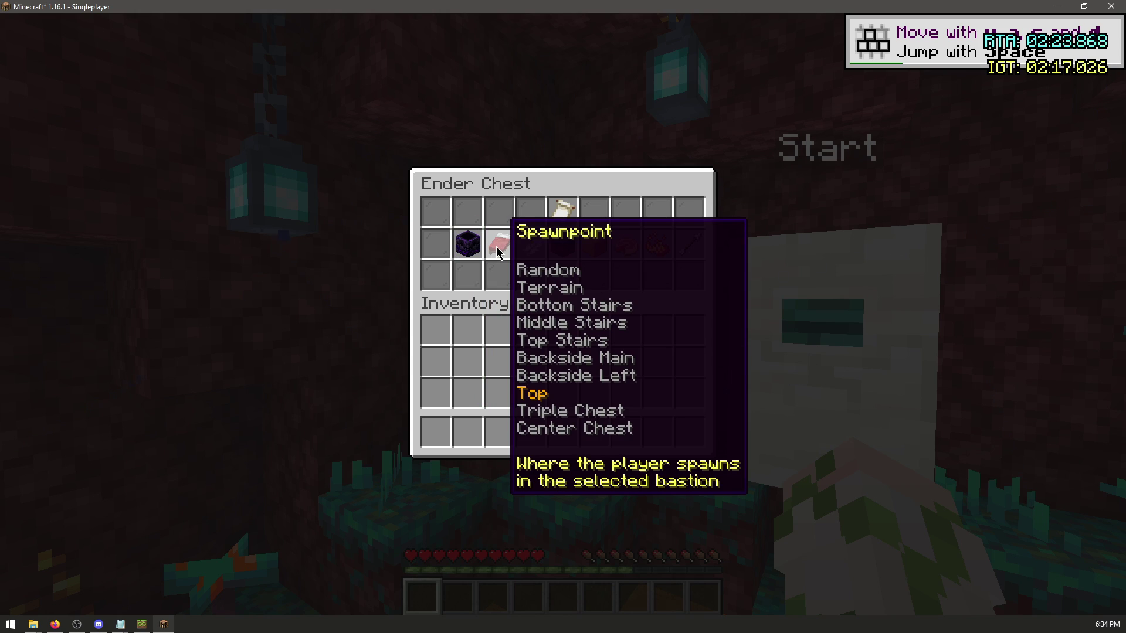
left_click(496, 246)
left_click(496, 247)
left_click(497, 246)
left_click(496, 246)
Disable random terrain generation, close the chest, and start a new bastion practice world
left_click(563, 246)
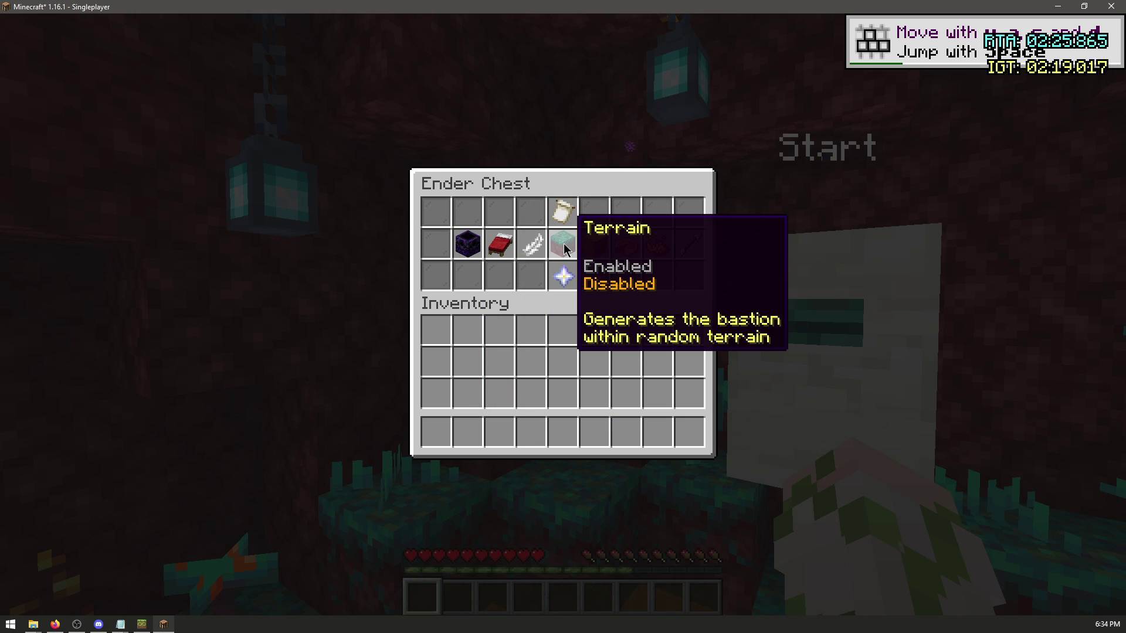
key("Escape")
right_click(562, 315)
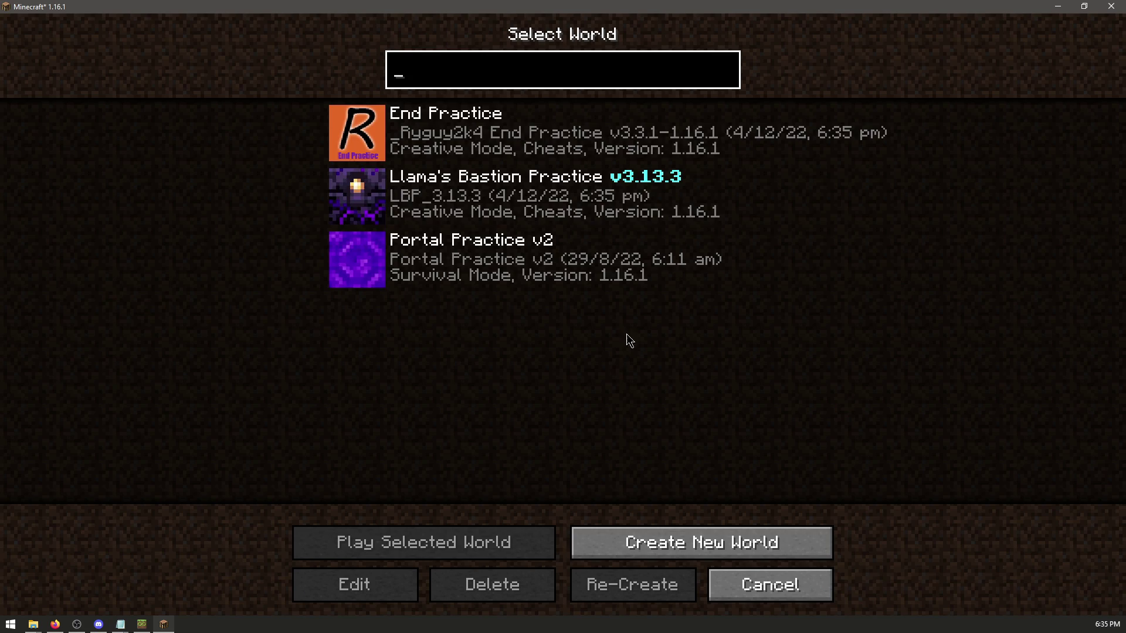
Load End Practice, open the One-Cycle settings chest, and show entity hitboxes with F3+B
double_click(619, 150)
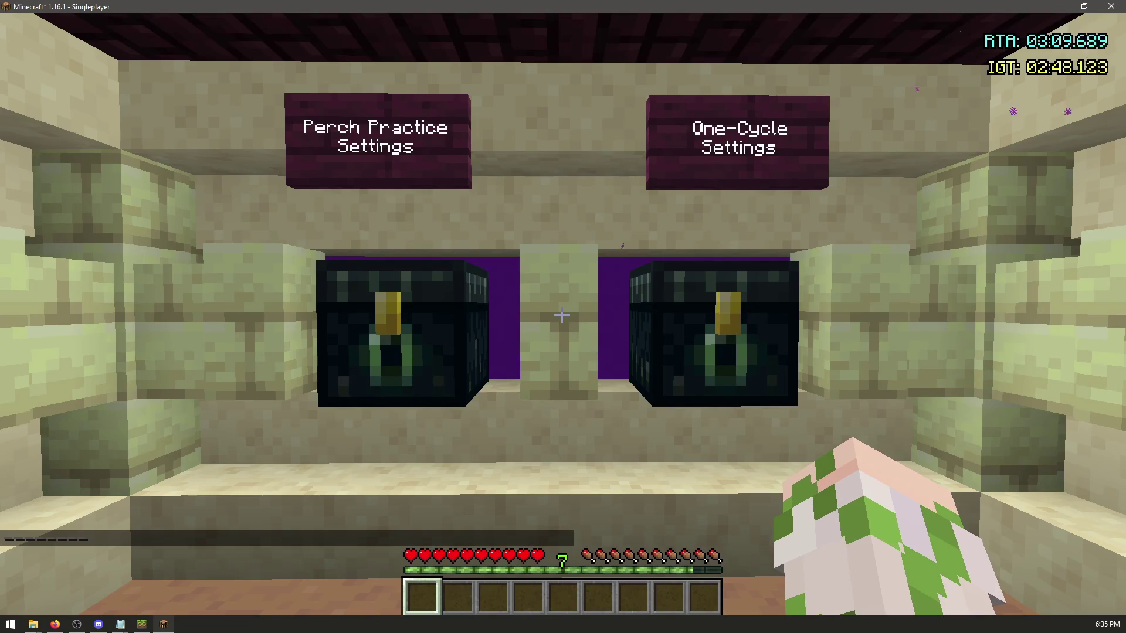
right_click(562, 316)
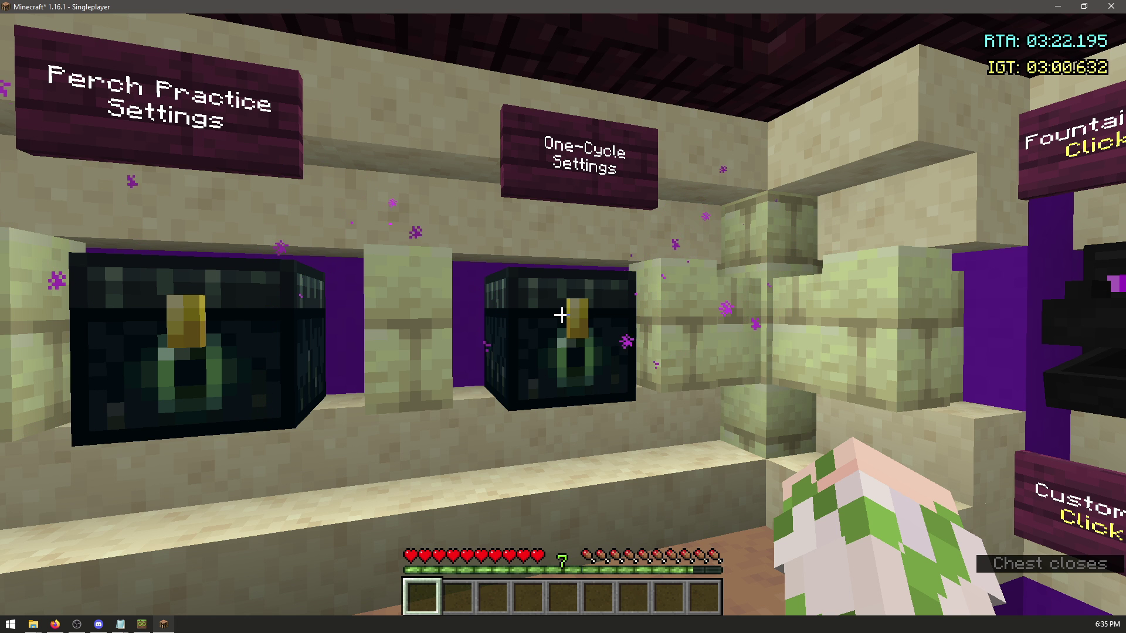
key("F3+b")
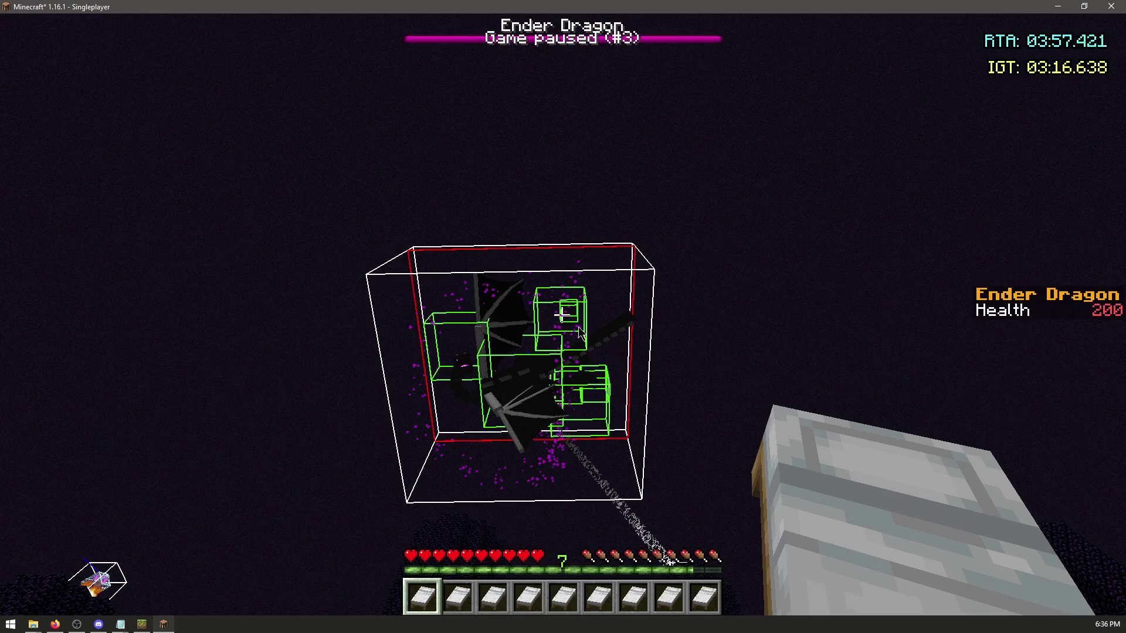
Resume the dragon fight and switch to the bed timing reference image in Firefox
key("Escape")
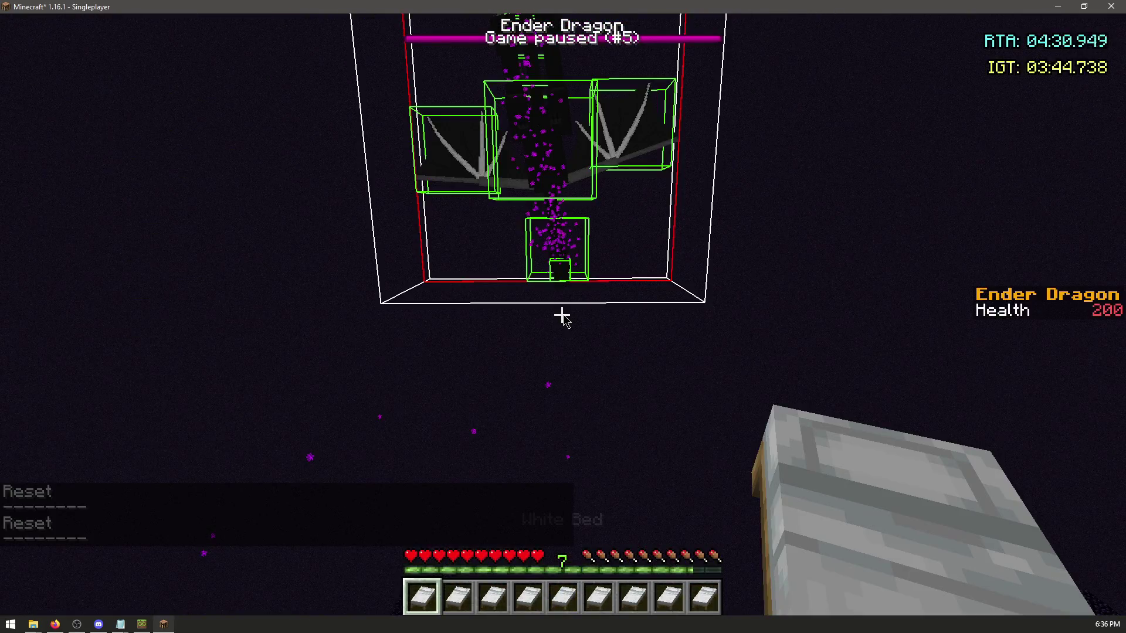
key("Escape")
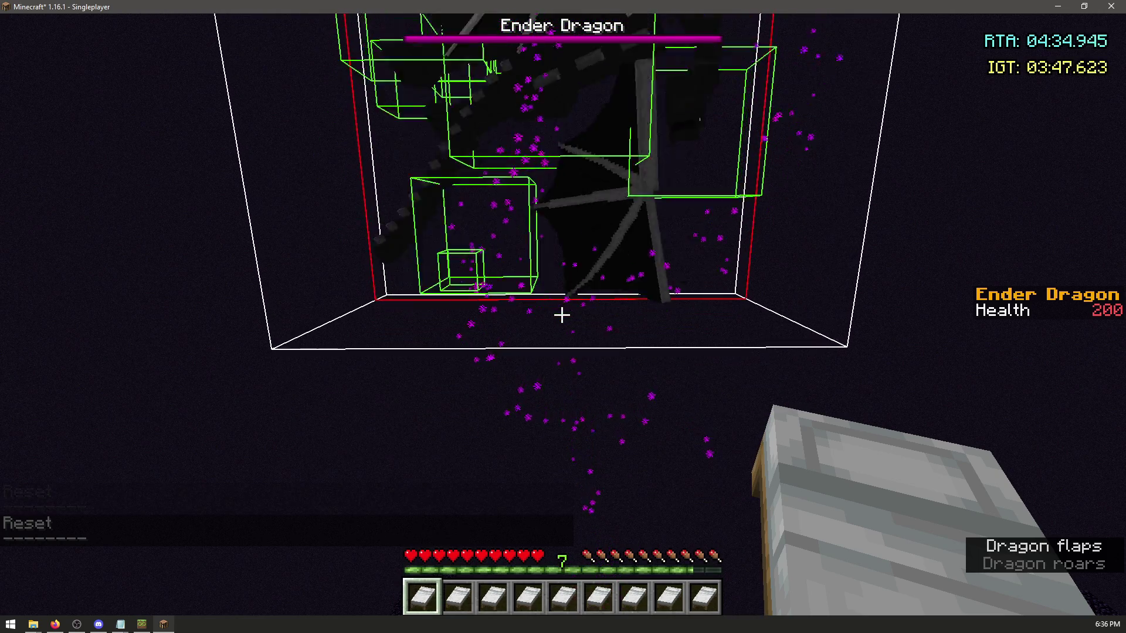
key("alt+Tab")
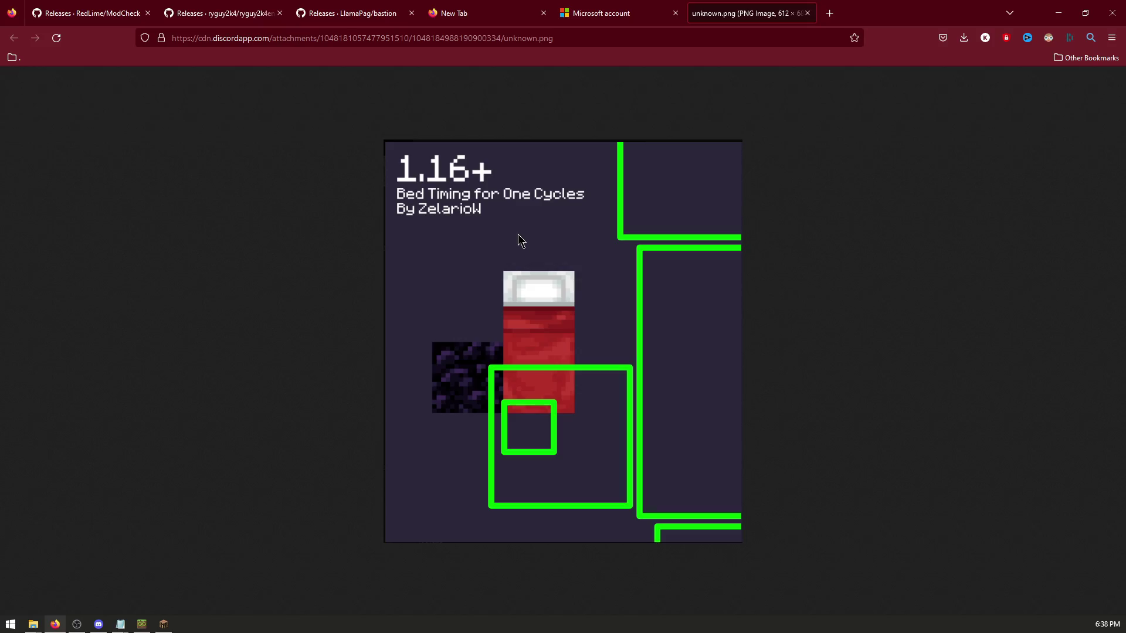
Switch from the bed timing image back to the Minecraft dragon fight
key("alt+Tab")
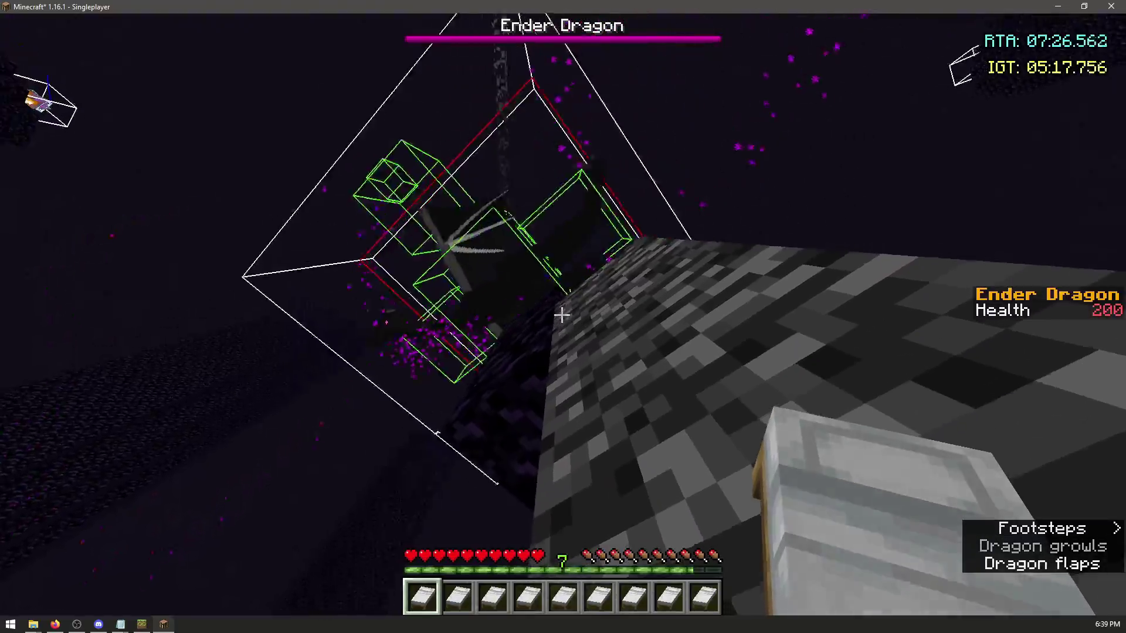
Place and detonate beds beneath the dragon from hotbar slots 2–5, dropping its health to 48
right_click(561, 315)
key("2")
right_click(561, 315)
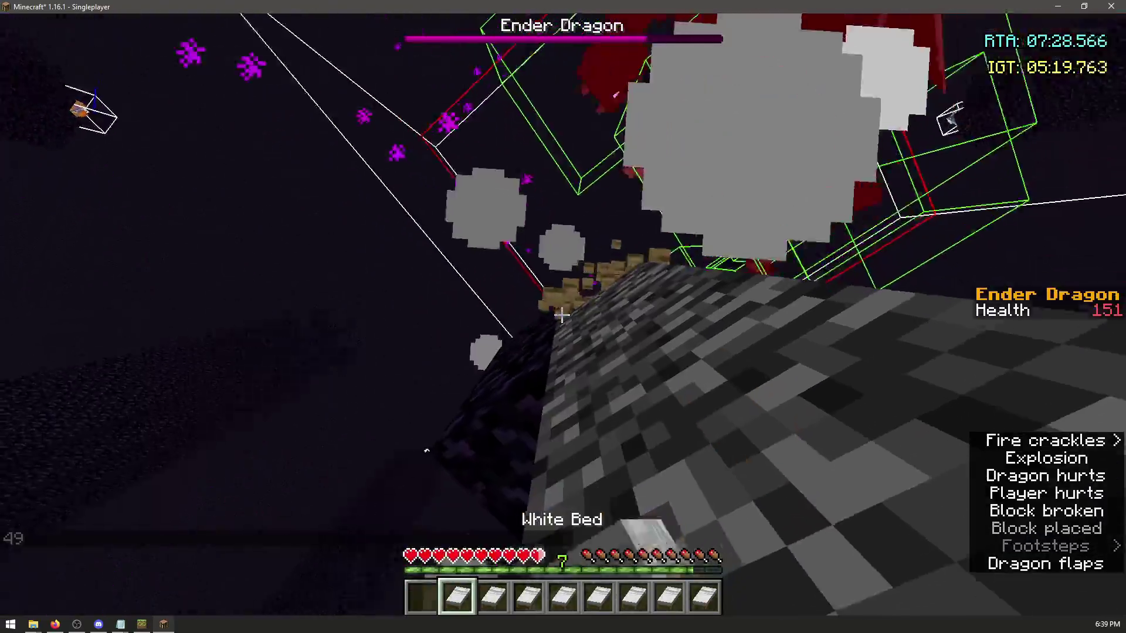
right_click(561, 315)
key("3")
right_click(561, 315)
right_click(561, 315)
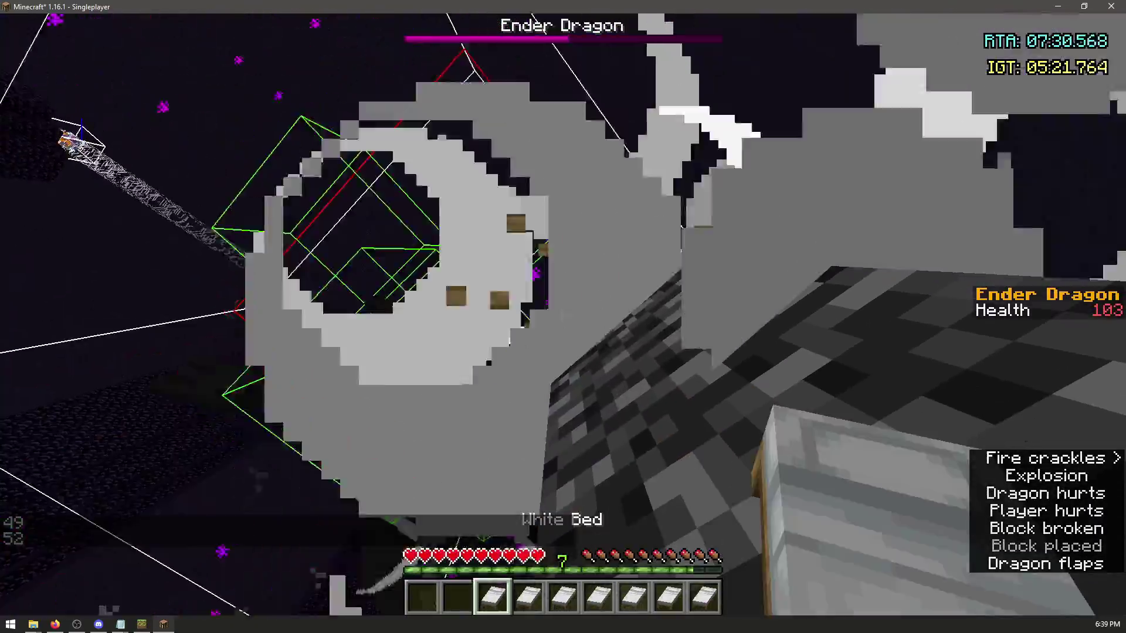
key("4")
right_click(561, 314)
right_click(561, 315)
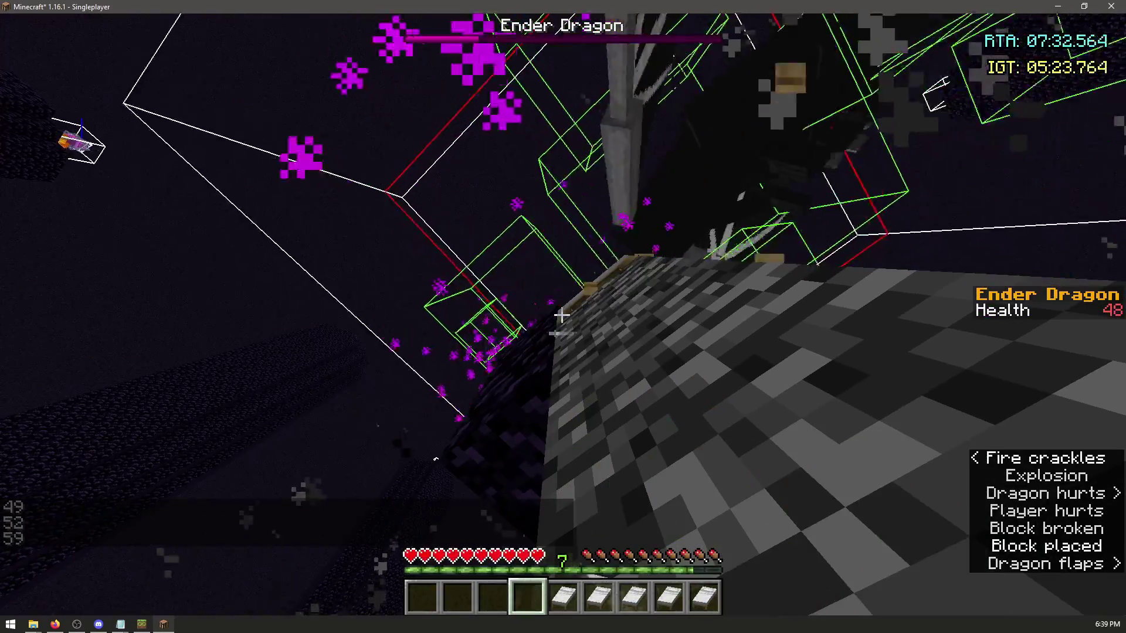
key("5")
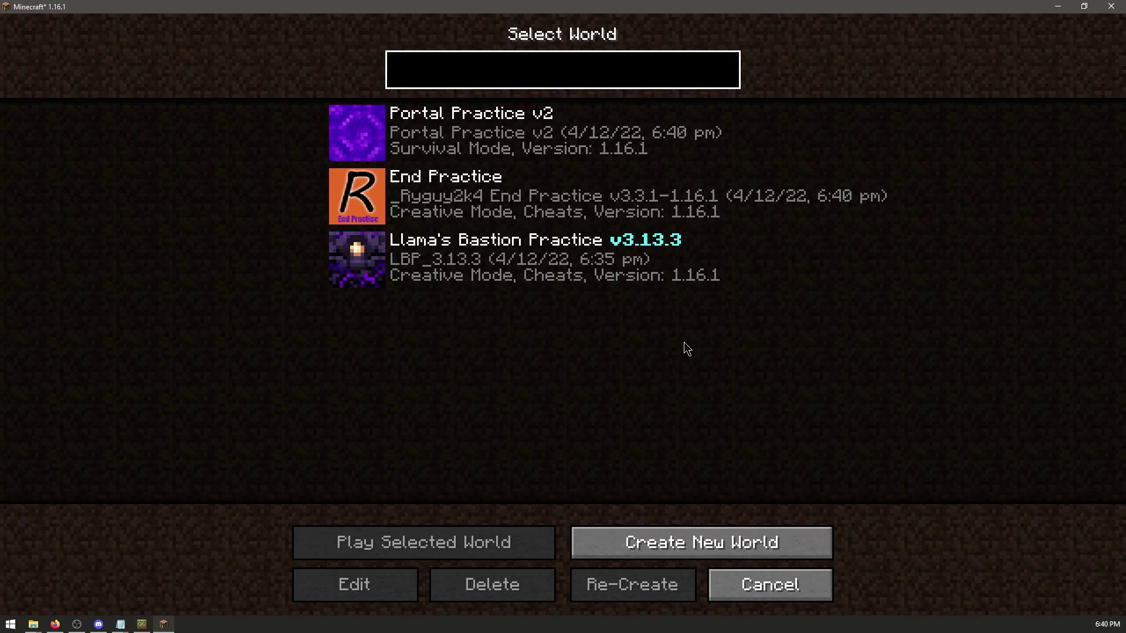
Load Portal Practice v2 and open the loadout chest
left_click(687, 135)
left_click(688, 134)
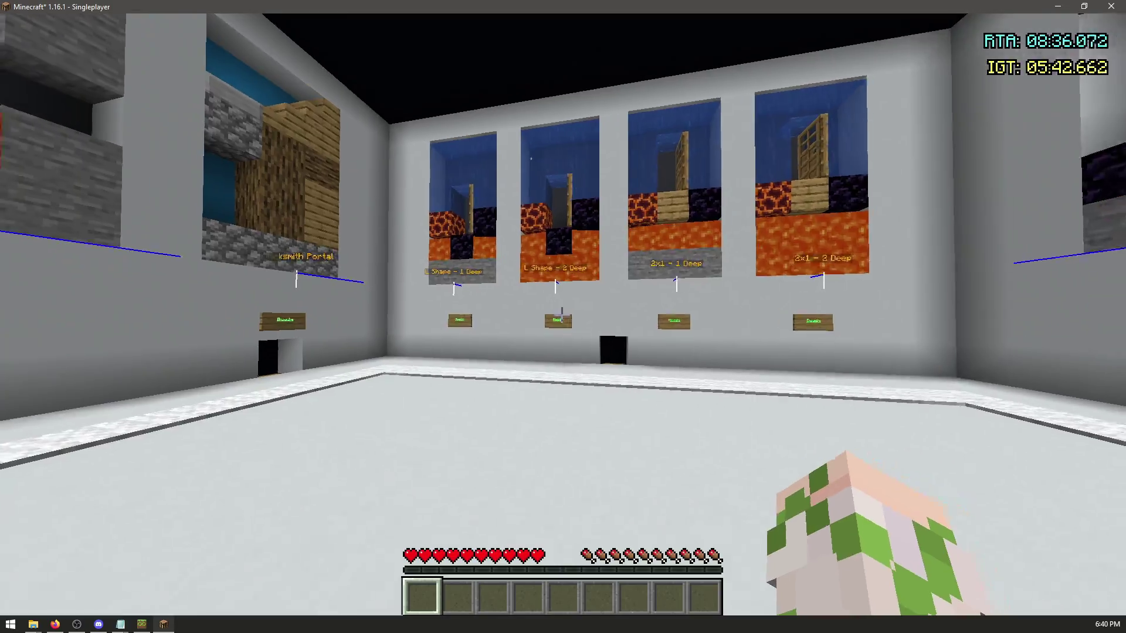
key("w")
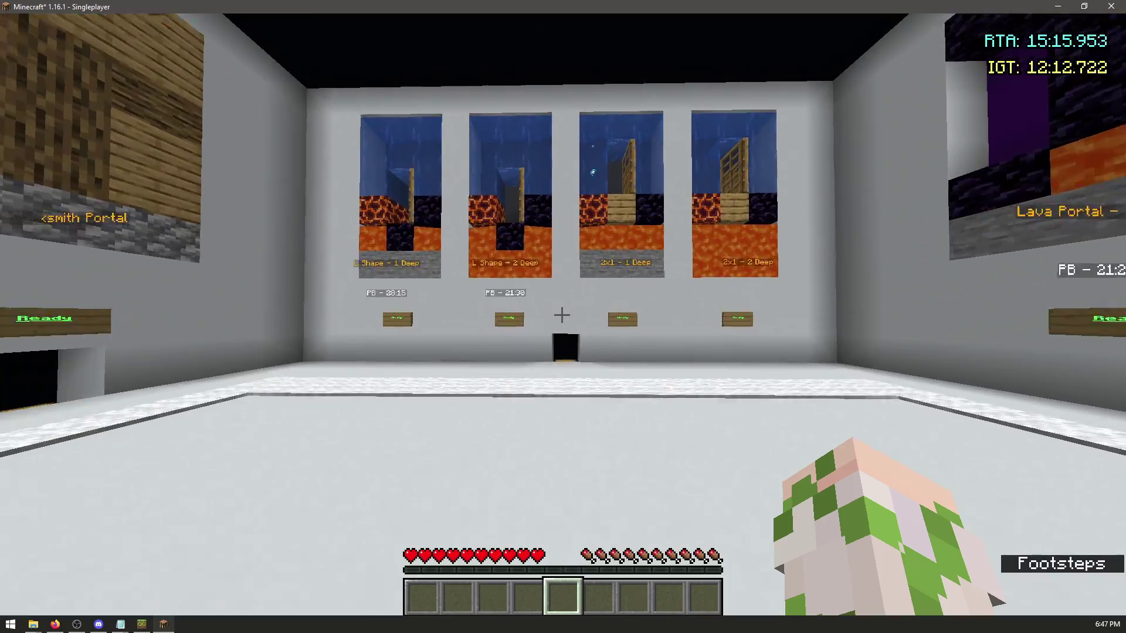
key("w")
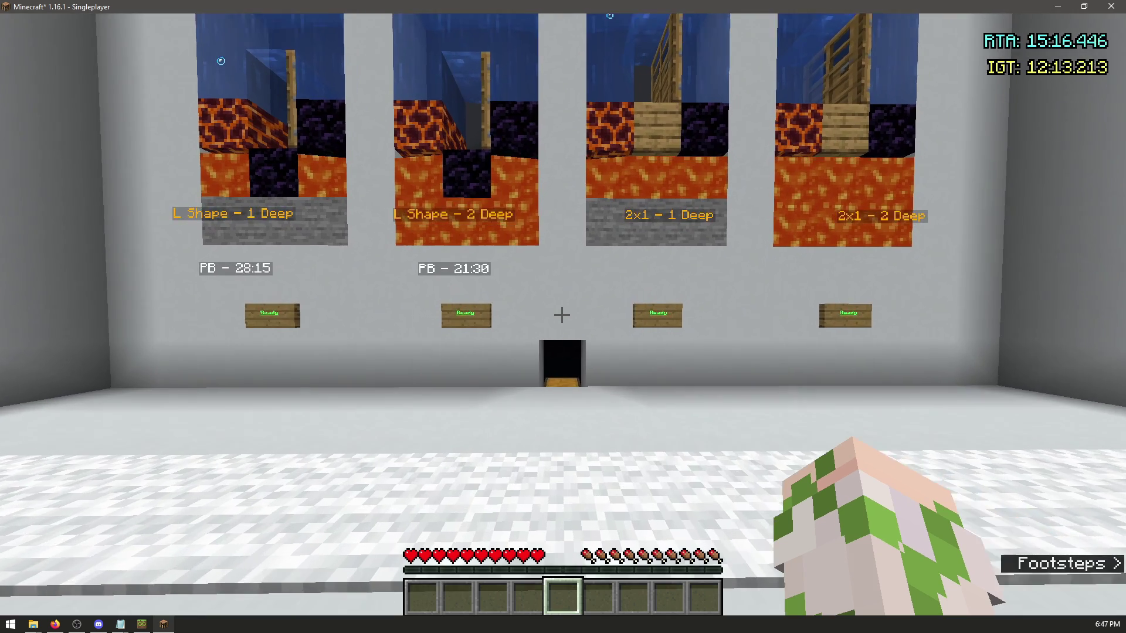
right_click(562, 316)
Modify the portal loadout by moving the egg to a new slot, then save it
left_click(560, 247)
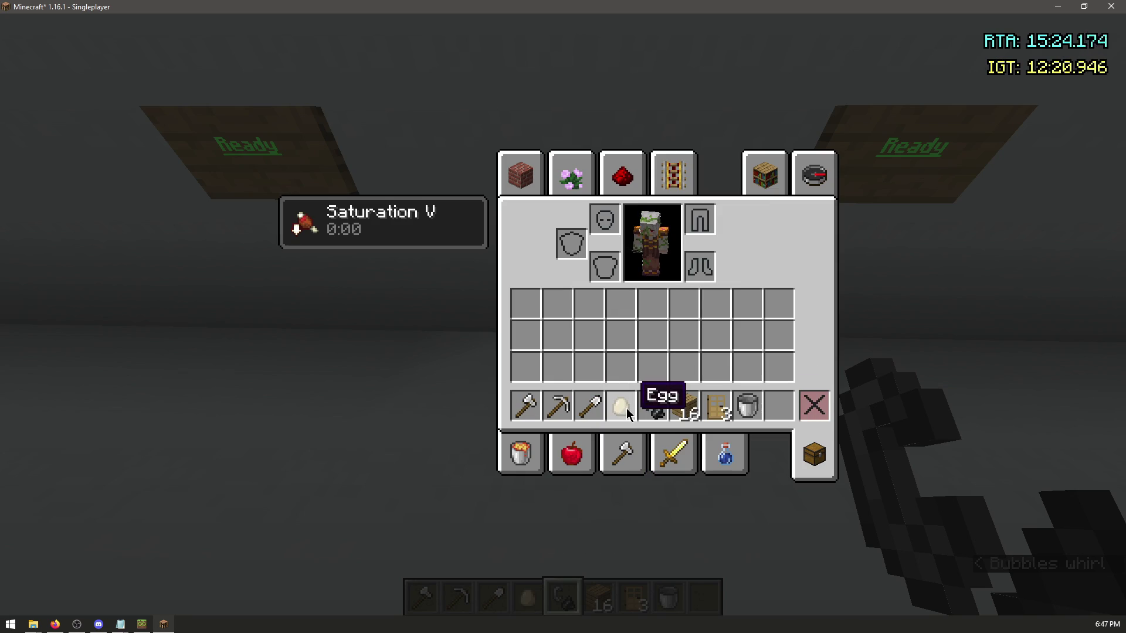
left_click(626, 408)
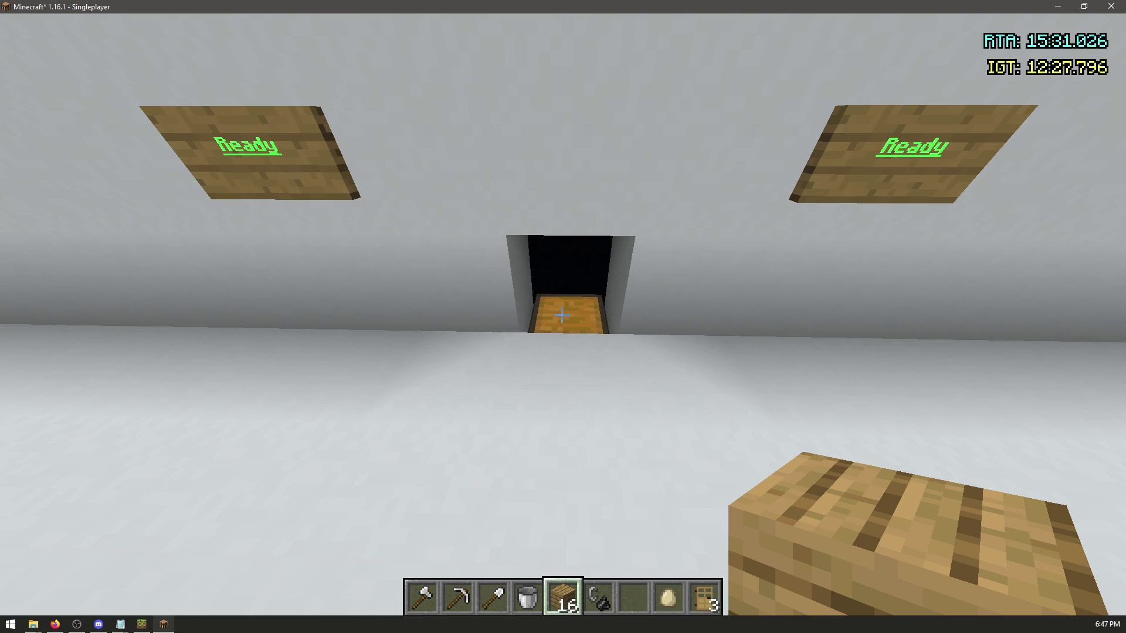
right_click(563, 317)
left_click(561, 245)
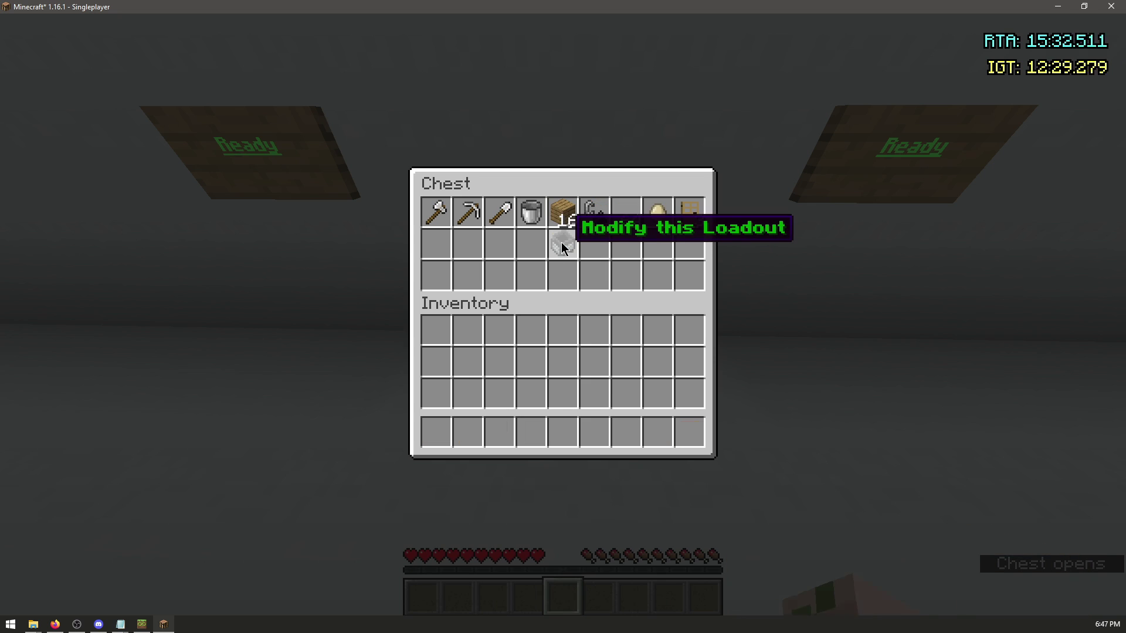